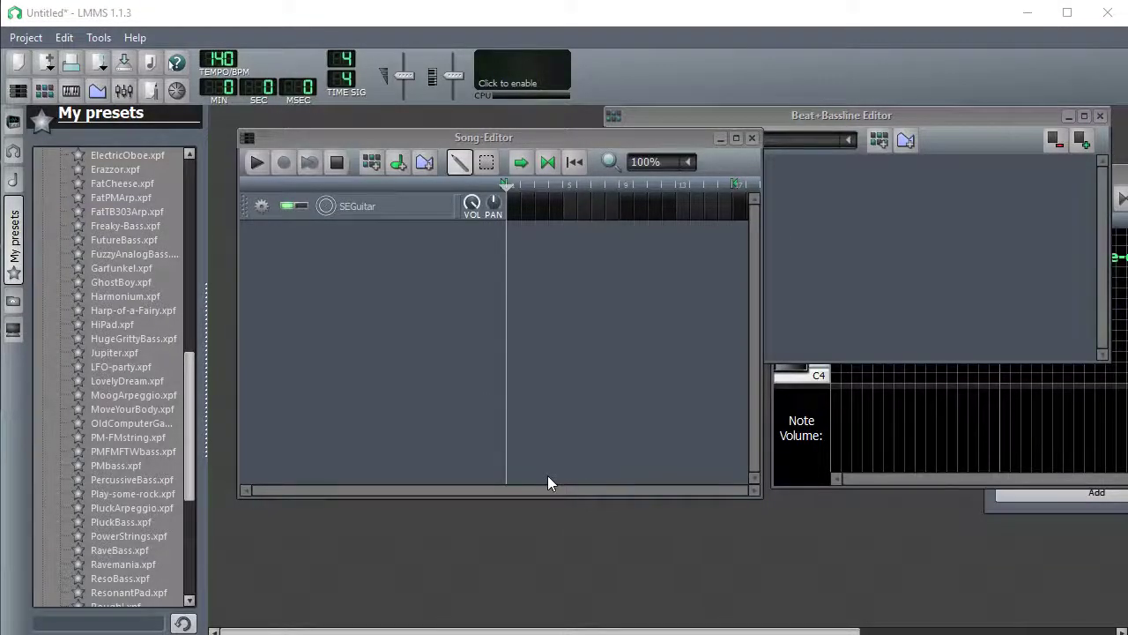
- Create a pattern in the SEGuitar track's first bar and draw an F4 note half a bar long at its start
double_click(512, 215)
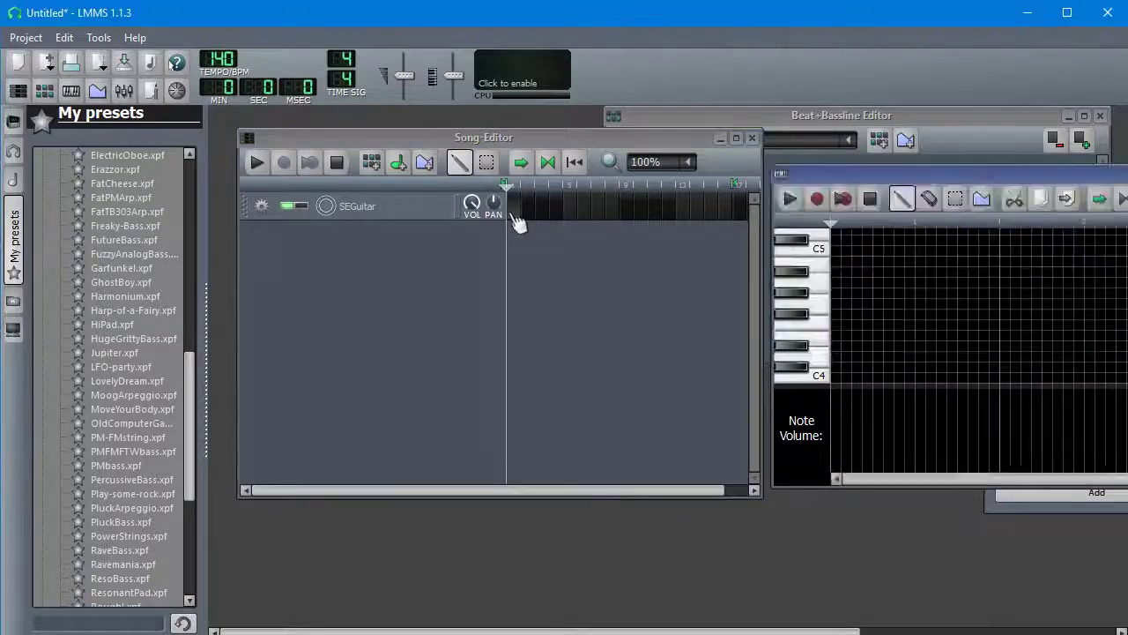
click(839, 325)
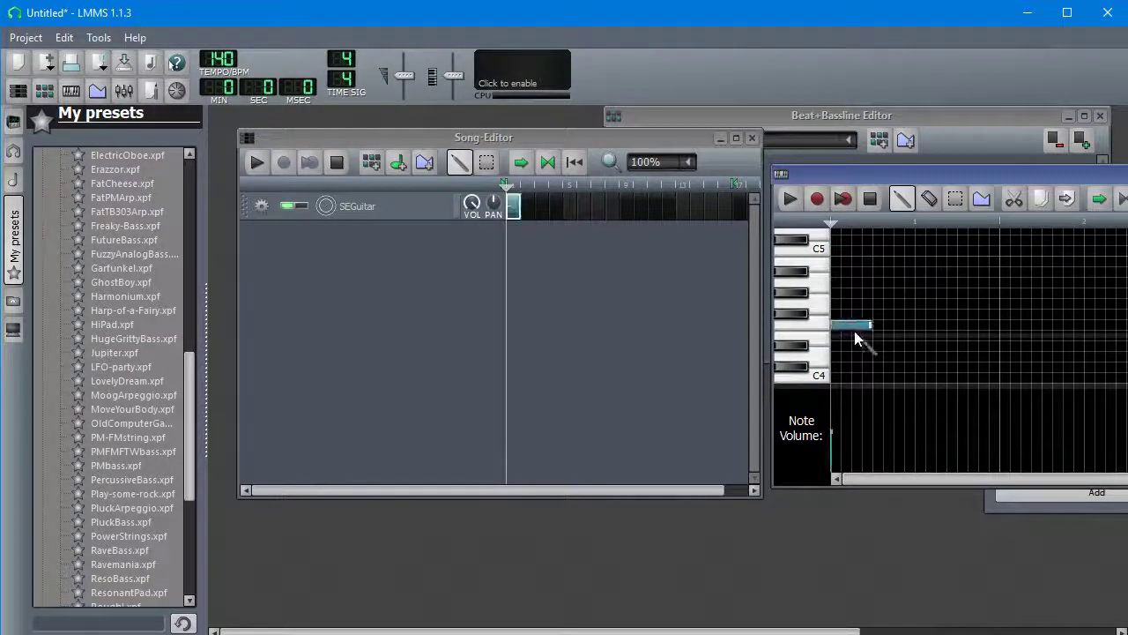
drag(878, 325, 925, 334)
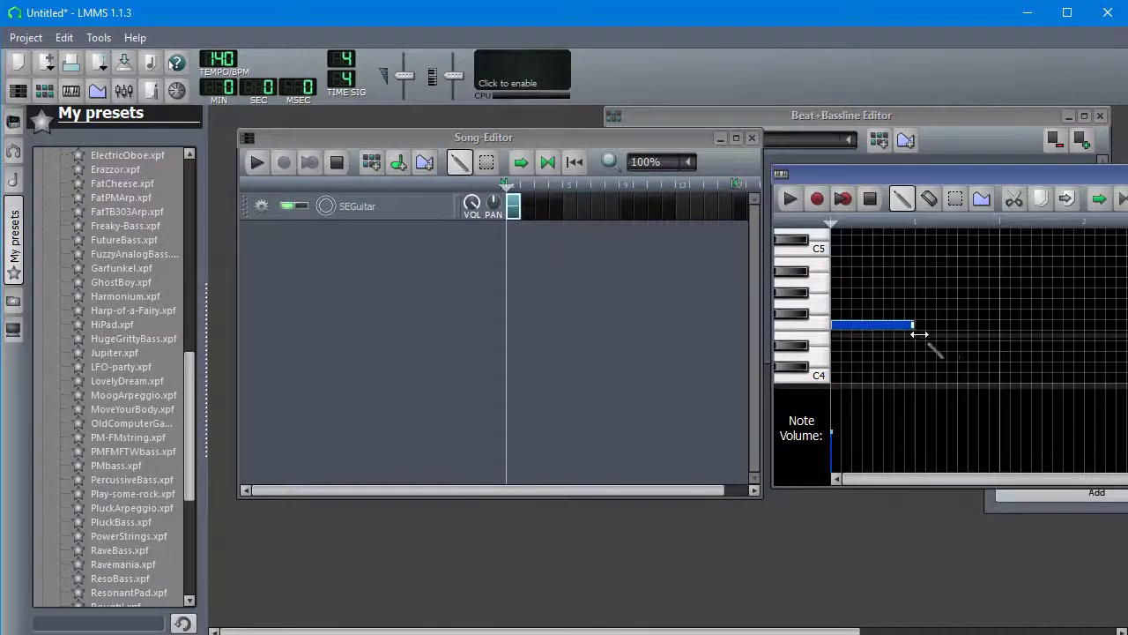
- Open the F4 note's detuning curve in the Automation Editor and arrange the windows so both curve and note can be seen
click(983, 198)
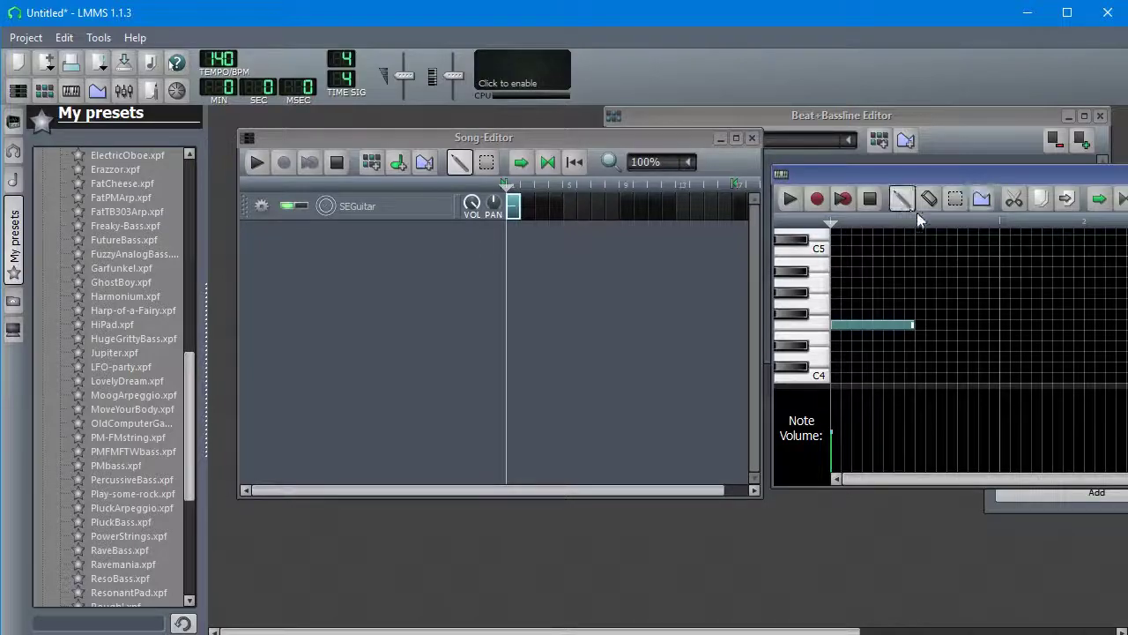
click(983, 199)
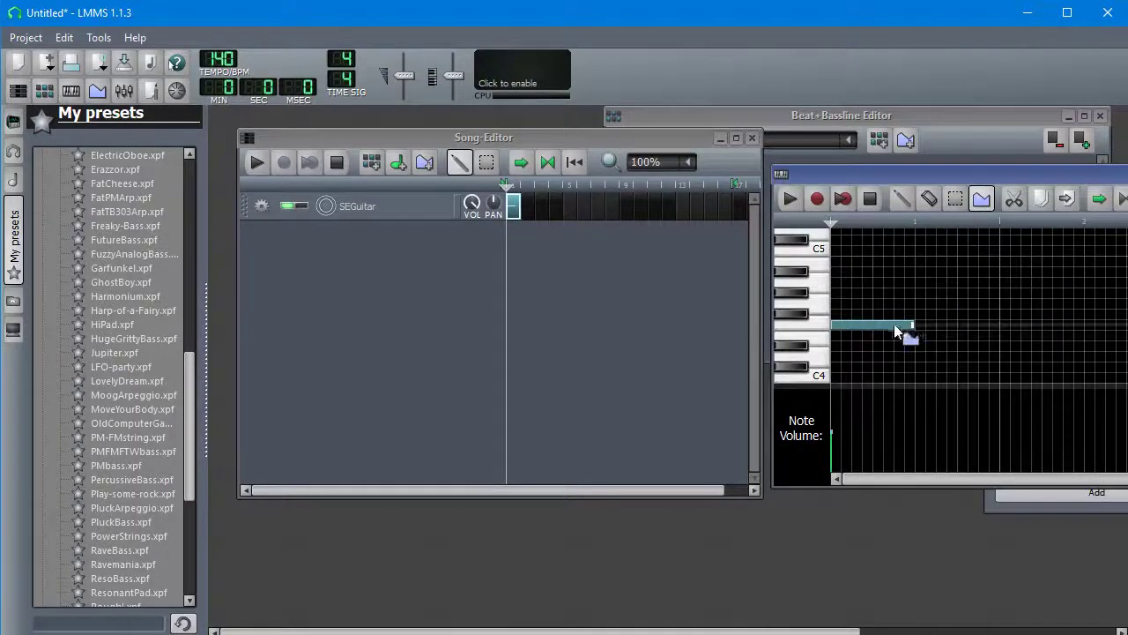
click(892, 325)
drag(659, 125, 682, 321)
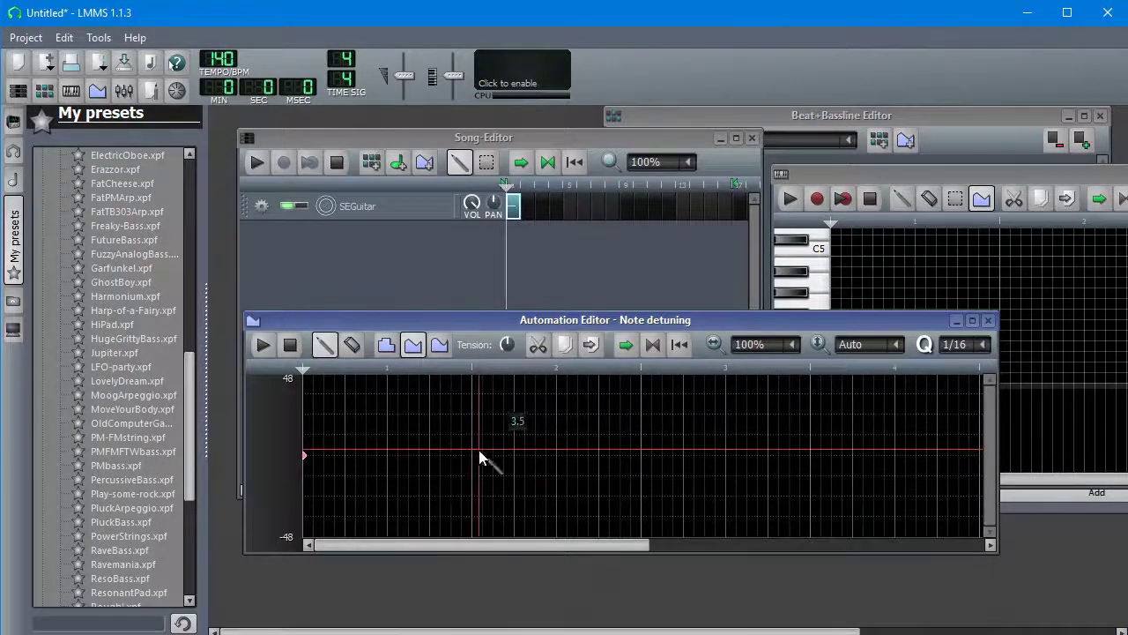
drag(1002, 171, 872, 123)
drag(555, 311, 563, 347)
- Place four detuning points that rise, fall and rise again from the note's start, and remove the last two
click(321, 463)
click(352, 483)
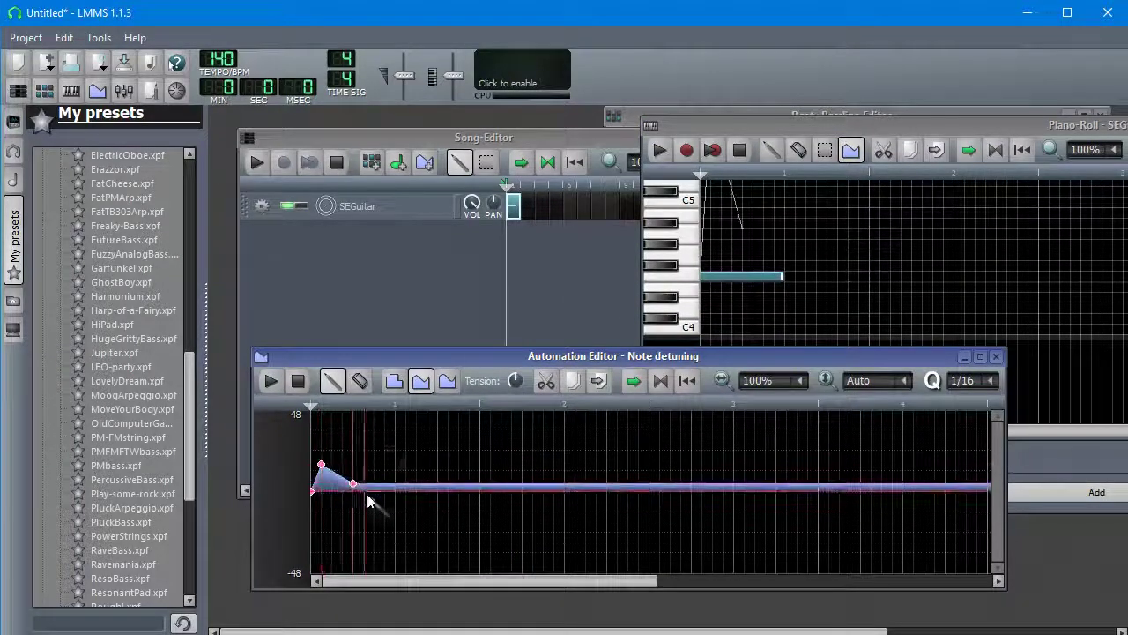
click(384, 485)
click(406, 463)
scroll(766, 255, up, 1)
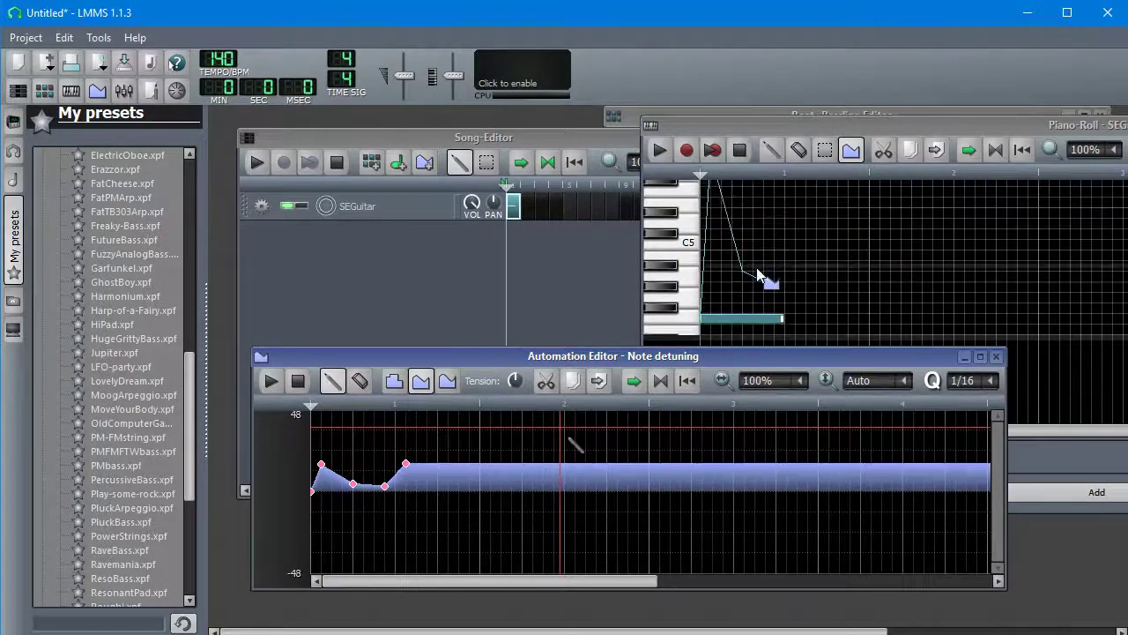
right_click(404, 465)
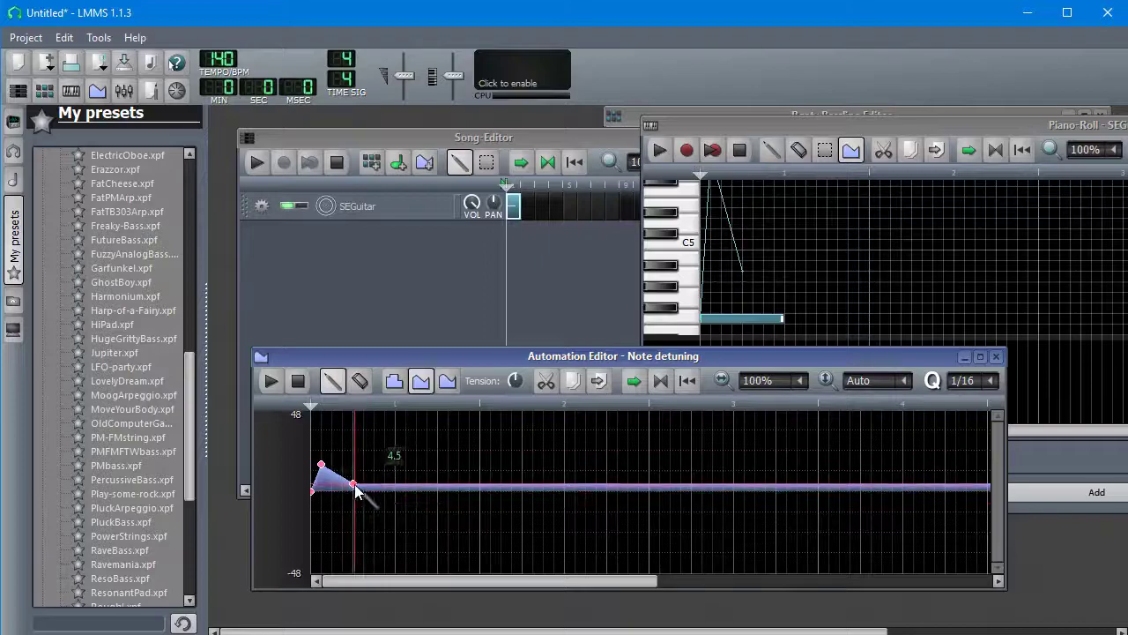
- Reshape the detuning curve to dip to about -6.5 first, peak past the note's middle and end at 0 at the note's end
drag(356, 490, 386, 491)
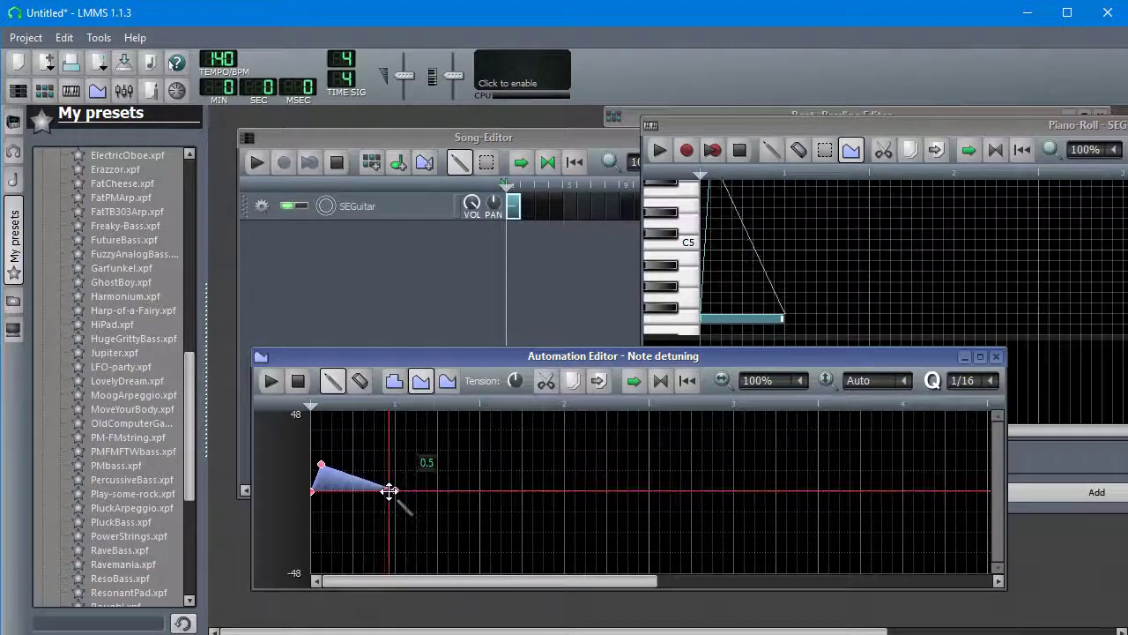
drag(388, 491, 389, 491)
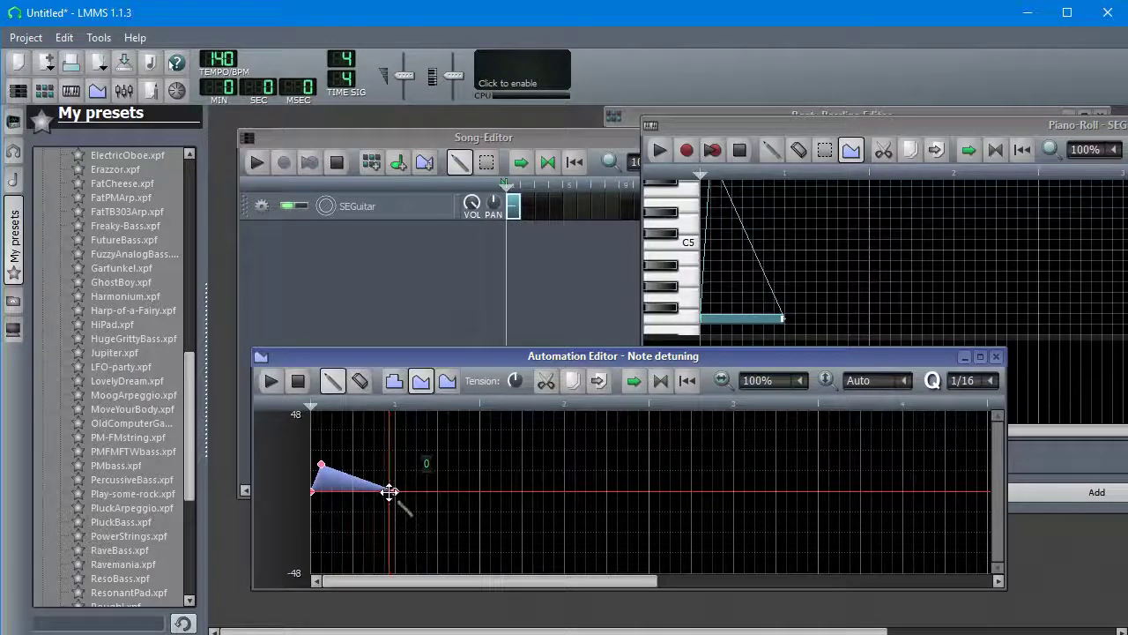
drag(328, 463, 329, 502)
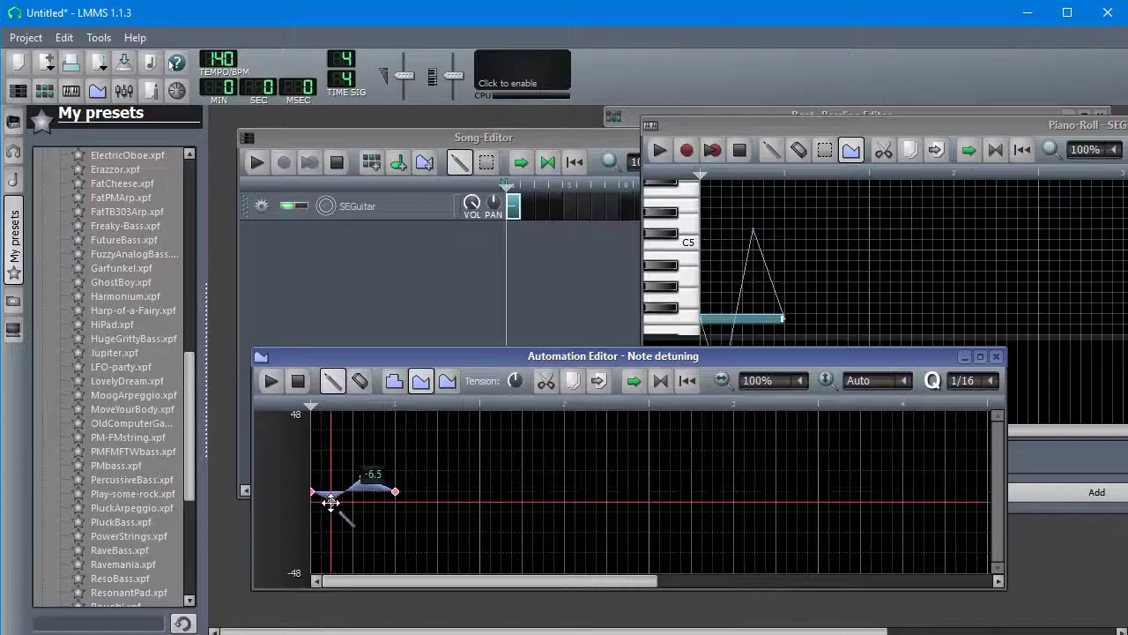
- Move the Automation Editor clear of the piano roll and play the detuned note
drag(867, 357, 818, 479)
click(660, 150)
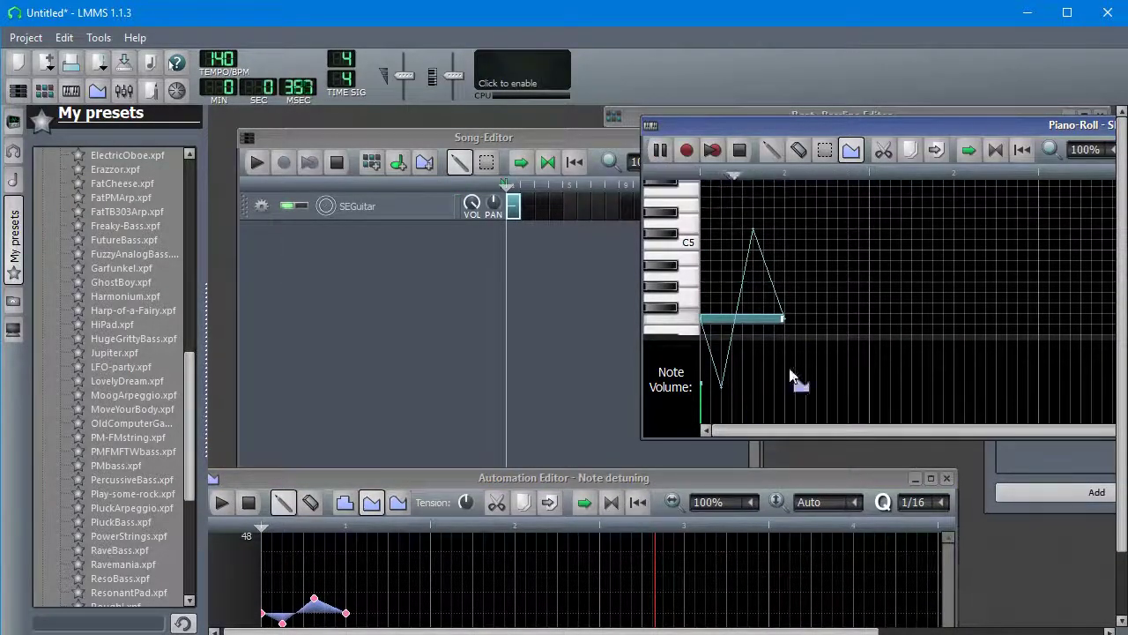
click(738, 151)
key(shift+d)
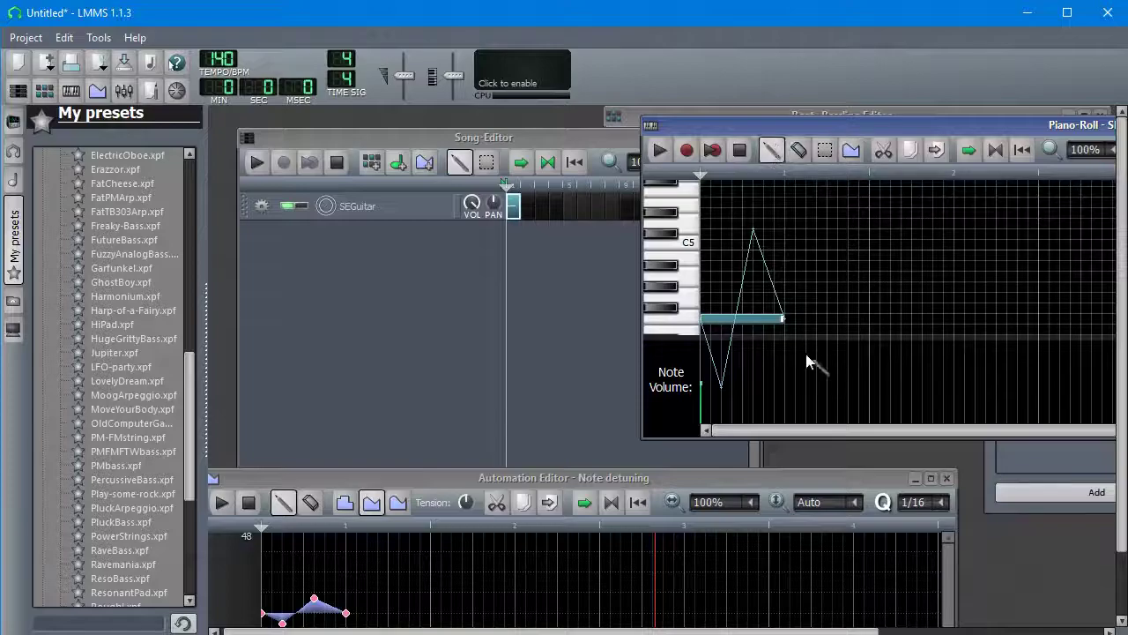
click(787, 320)
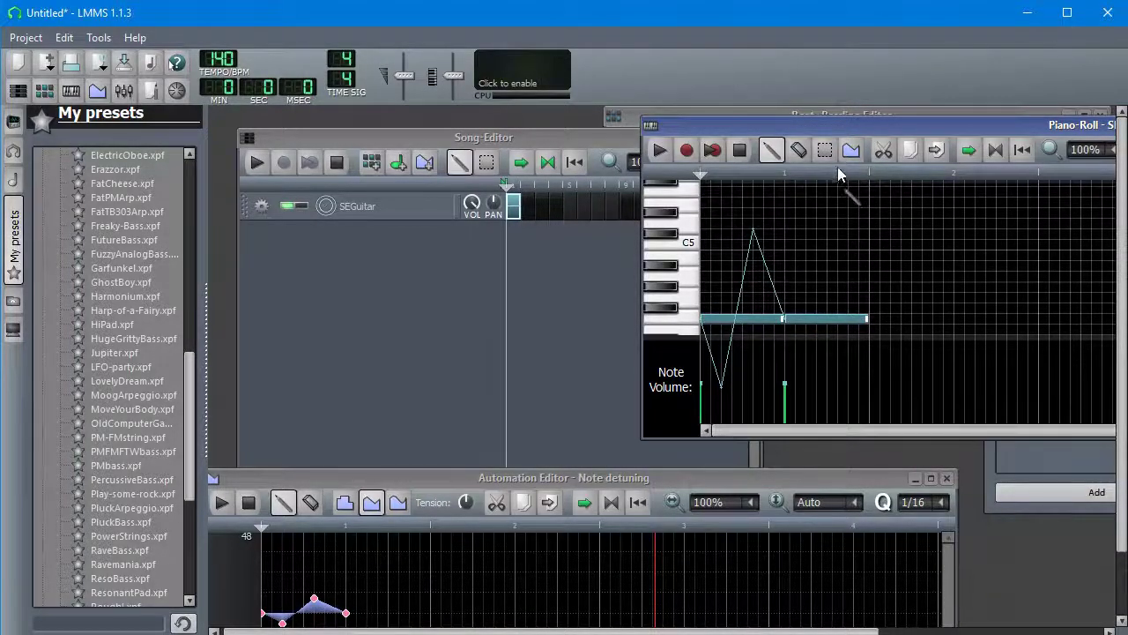
right_click(851, 318)
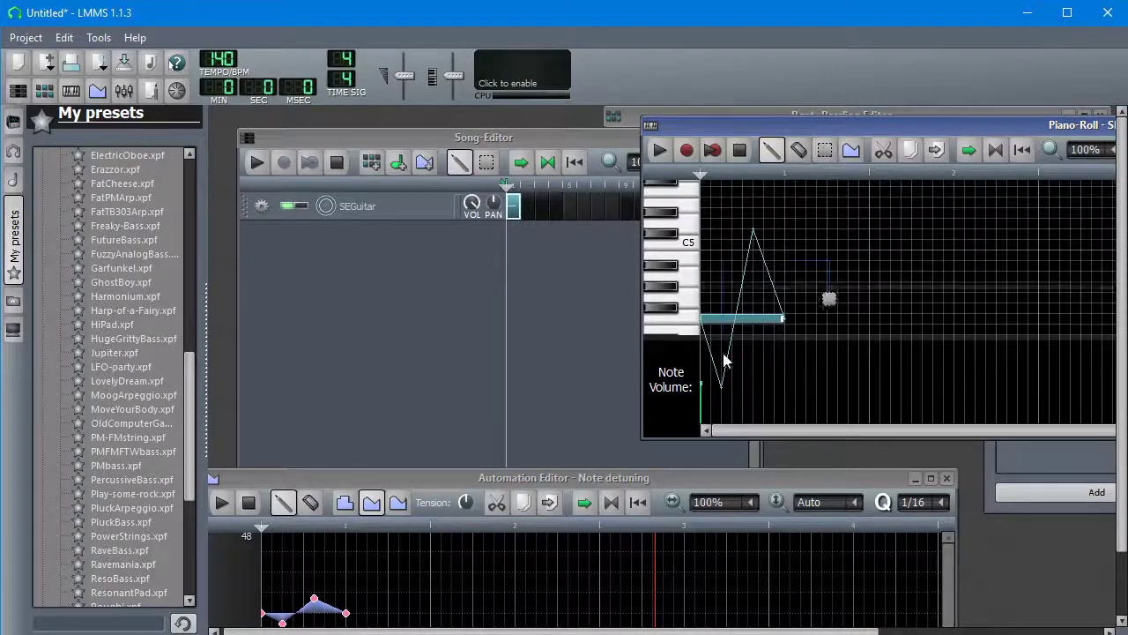
- Paste a copy of the detuned F4 note directly after the original and raise the copy to A4
click(785, 173)
key(ctrl+v)
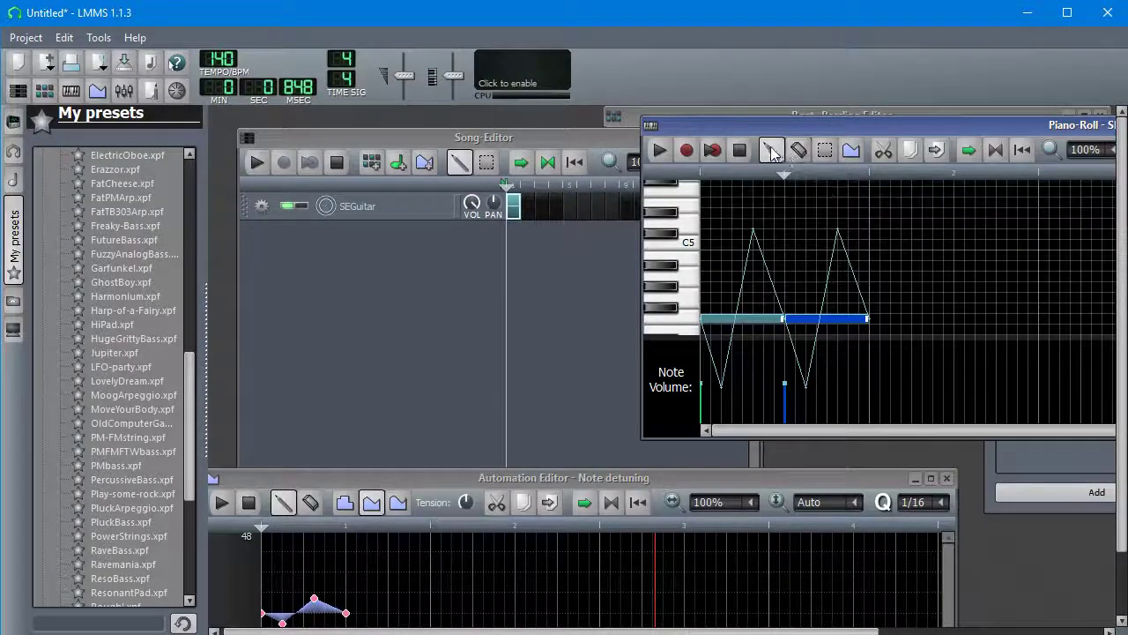
drag(823, 317, 826, 277)
- Paste another detuned copy directly after the A4 note, raise it to C5 and play the pattern
click(869, 175)
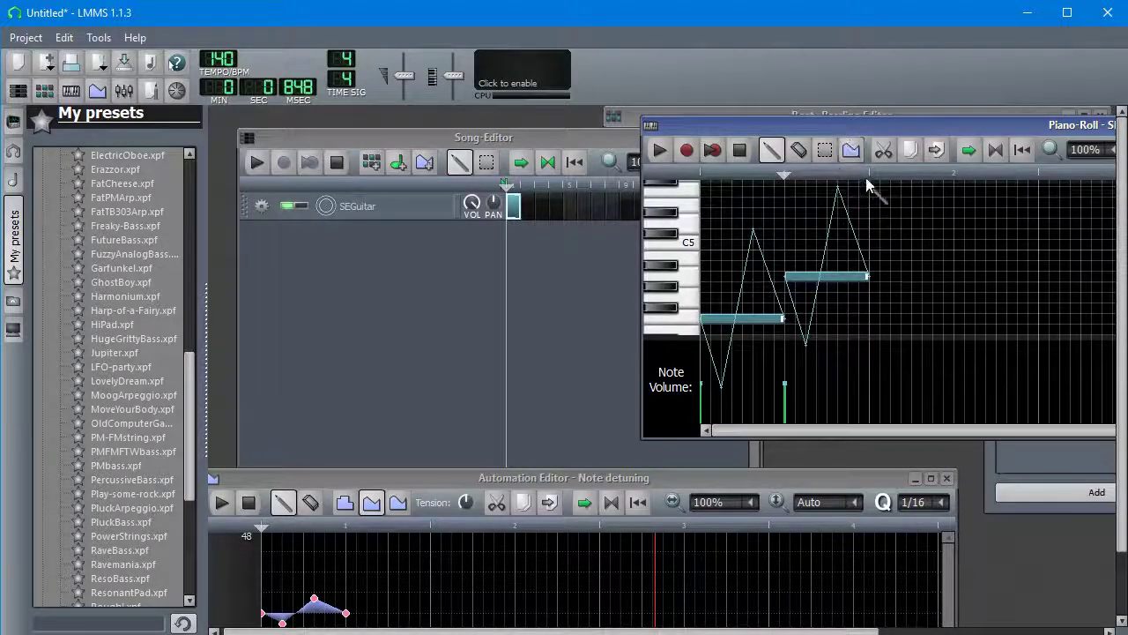
key(ctrl+v)
drag(890, 313, 902, 241)
click(659, 150)
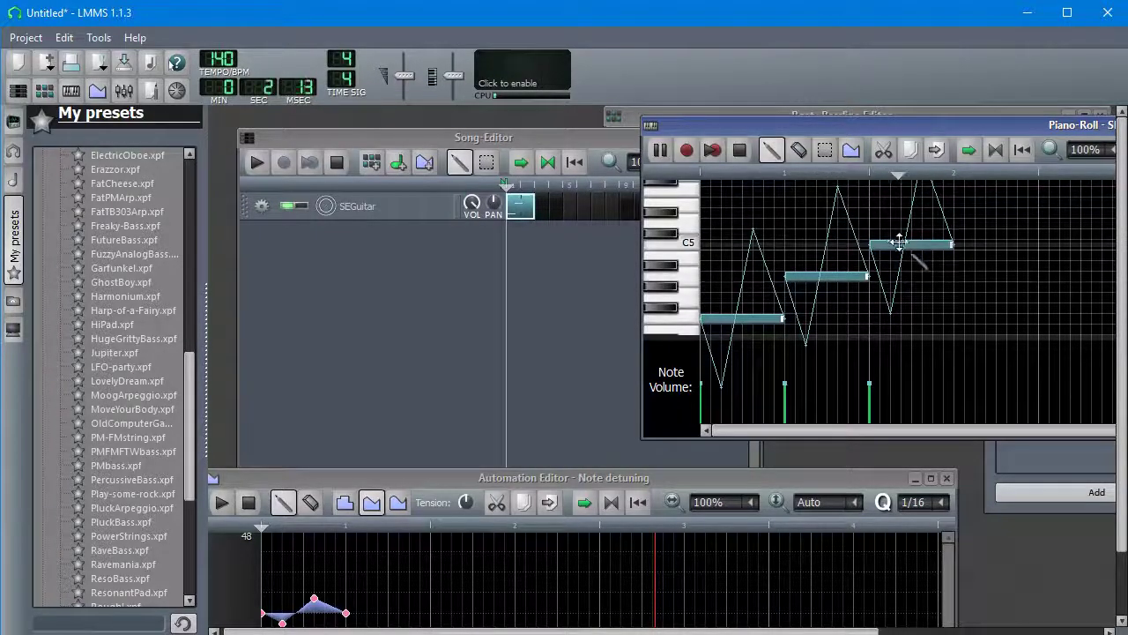
click(739, 152)
- Add a detuning point to the A4 note's curve between the dip and the peak, level with the peak, and play the pattern
click(852, 151)
click(831, 276)
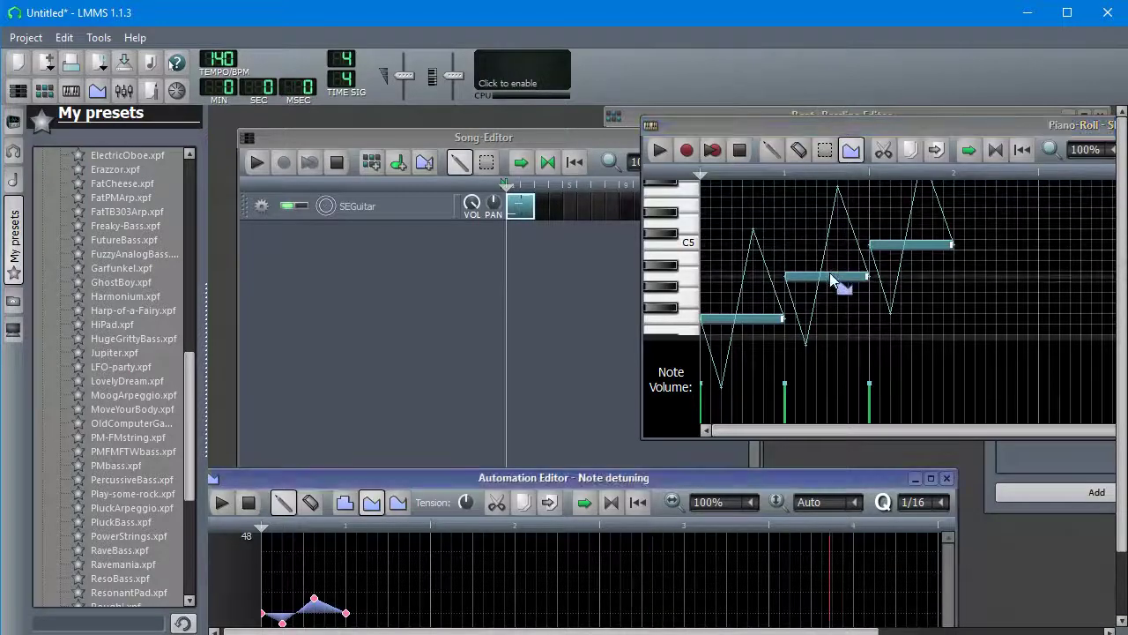
drag(682, 481, 711, 333)
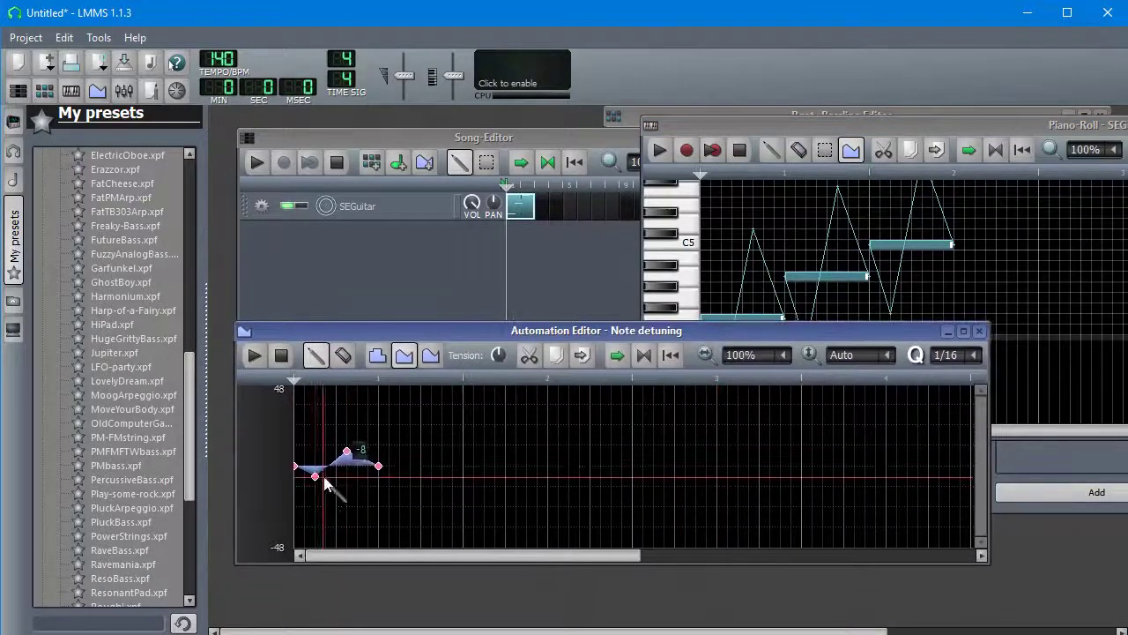
click(653, 159)
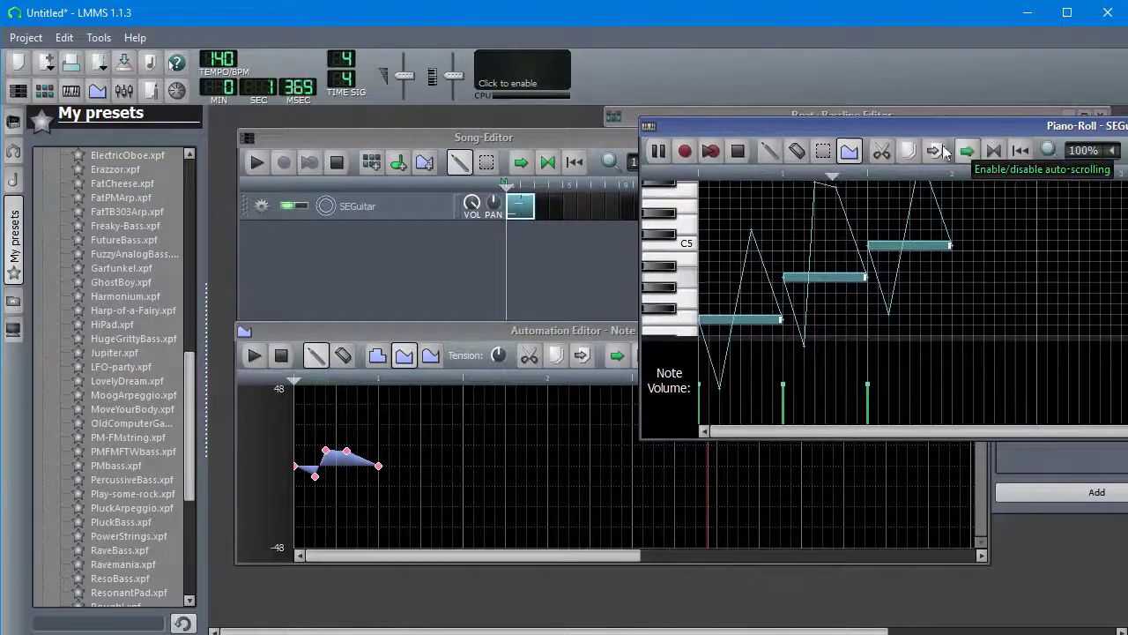
click(741, 148)
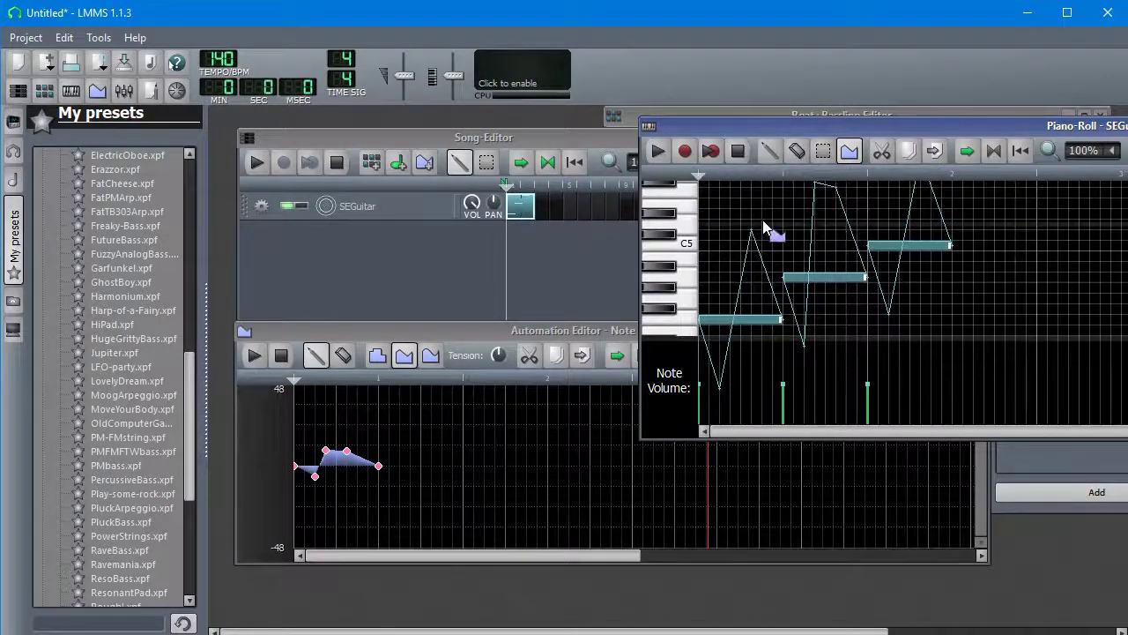
- Try discrete progression on the A4 note's detuning curve and play the pattern
click(375, 356)
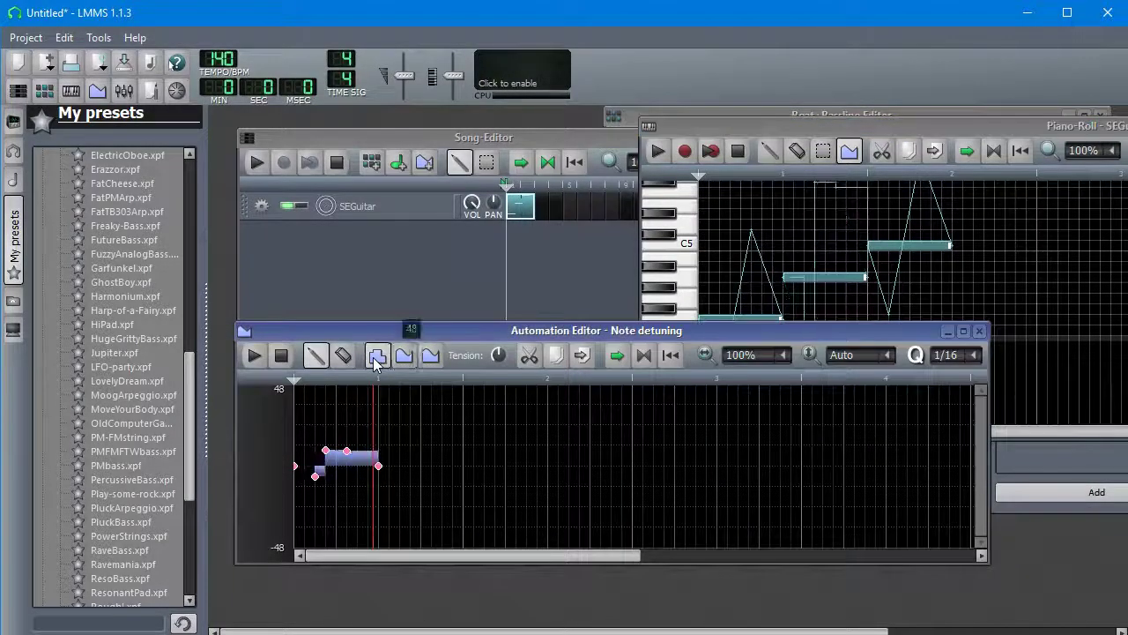
click(658, 150)
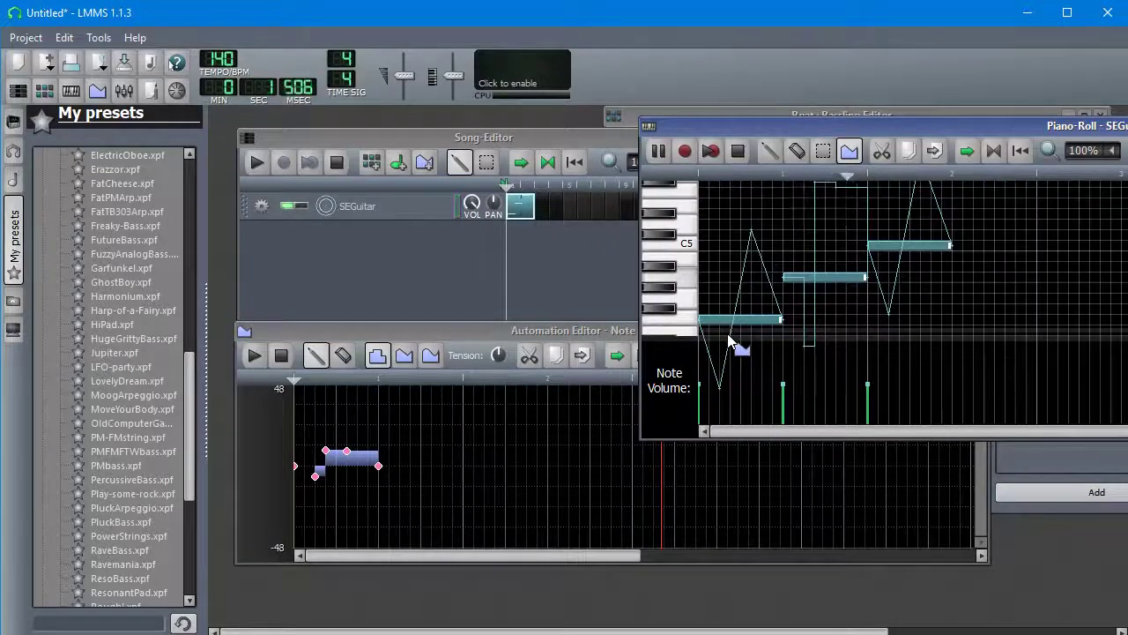
key(space)
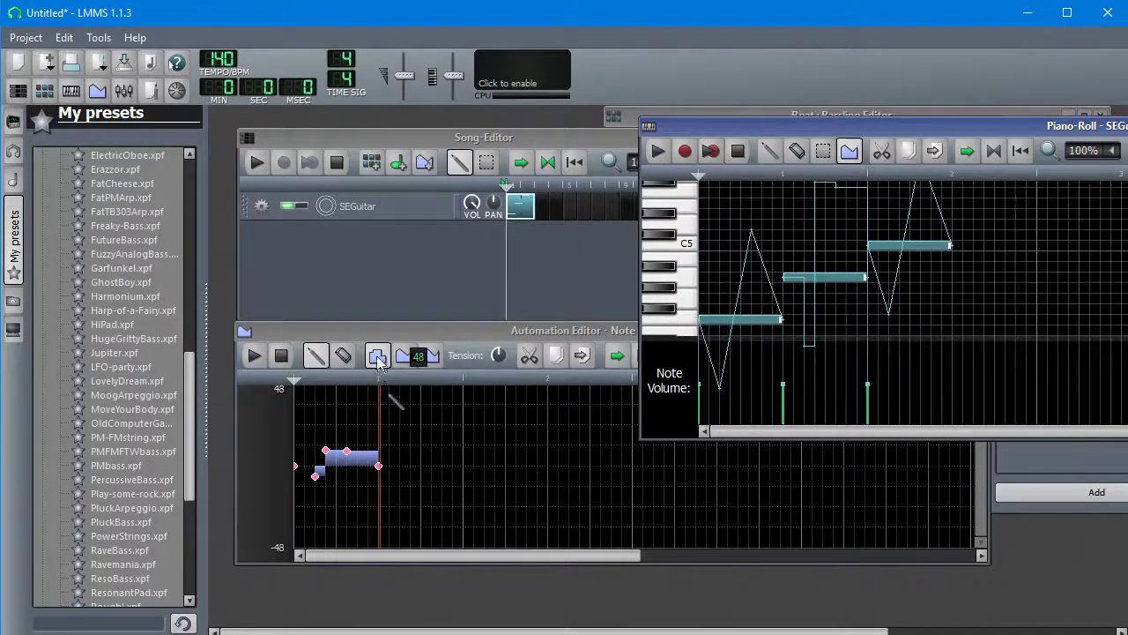
click(378, 357)
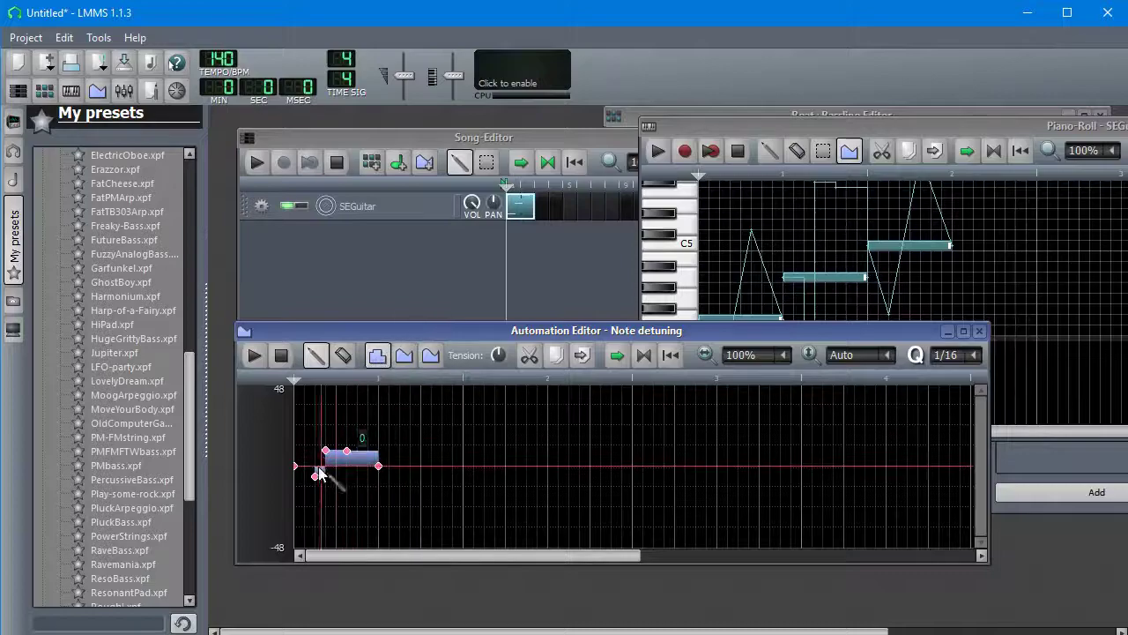
- Switch the A4 note's detuning curve to Cubic Hermite progression, lower its tension to the minimum and play the pattern
click(430, 356)
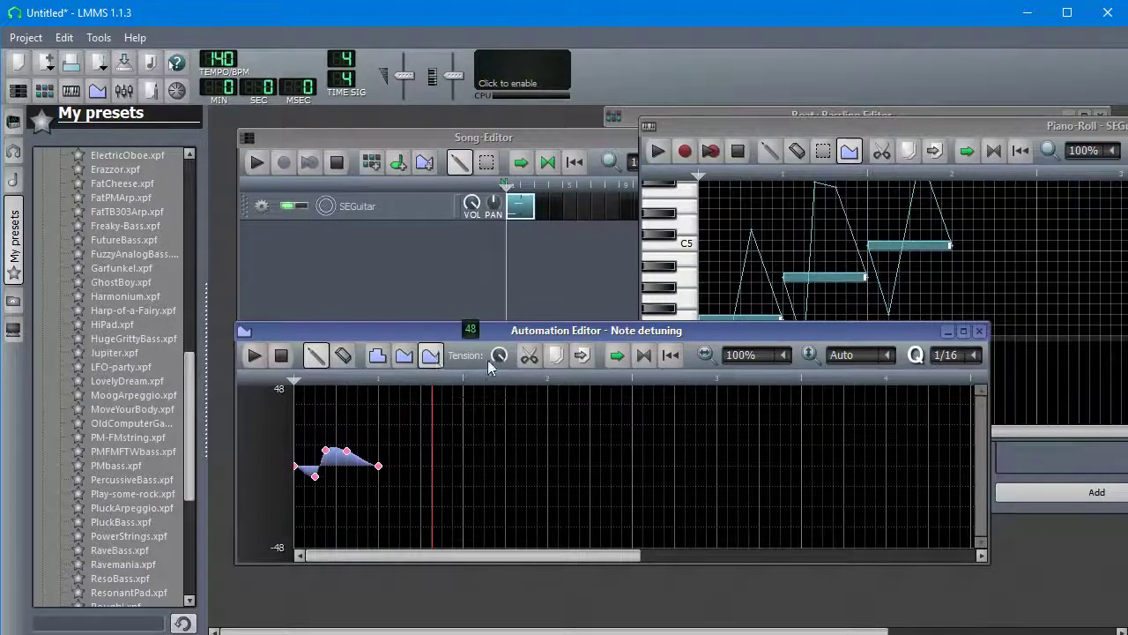
drag(500, 356, 500, 299)
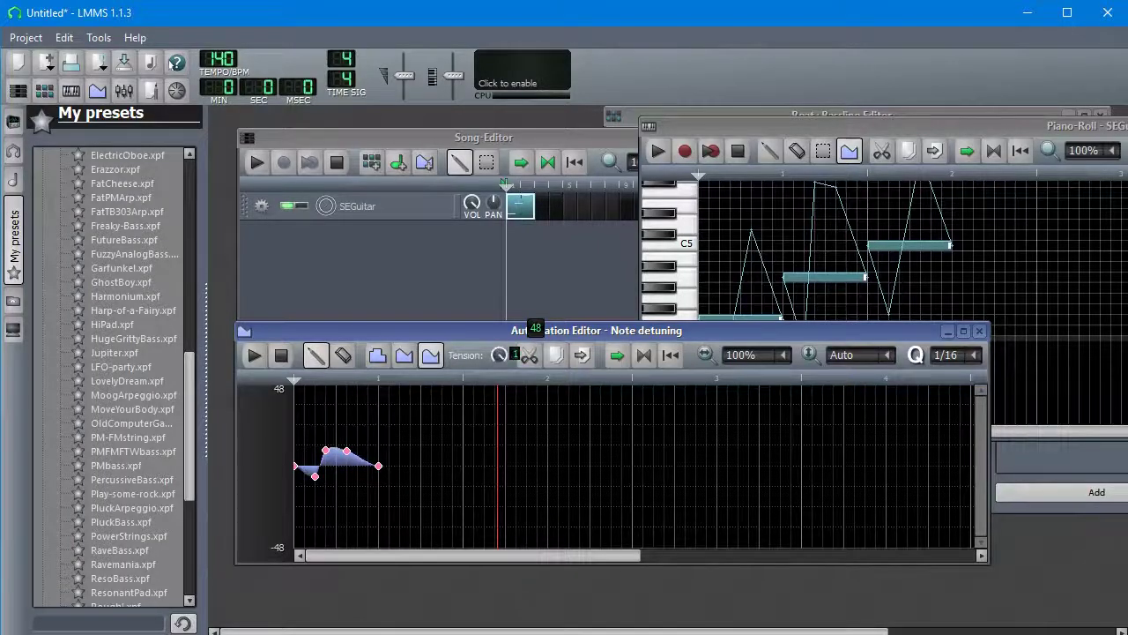
drag(499, 345, 500, 353)
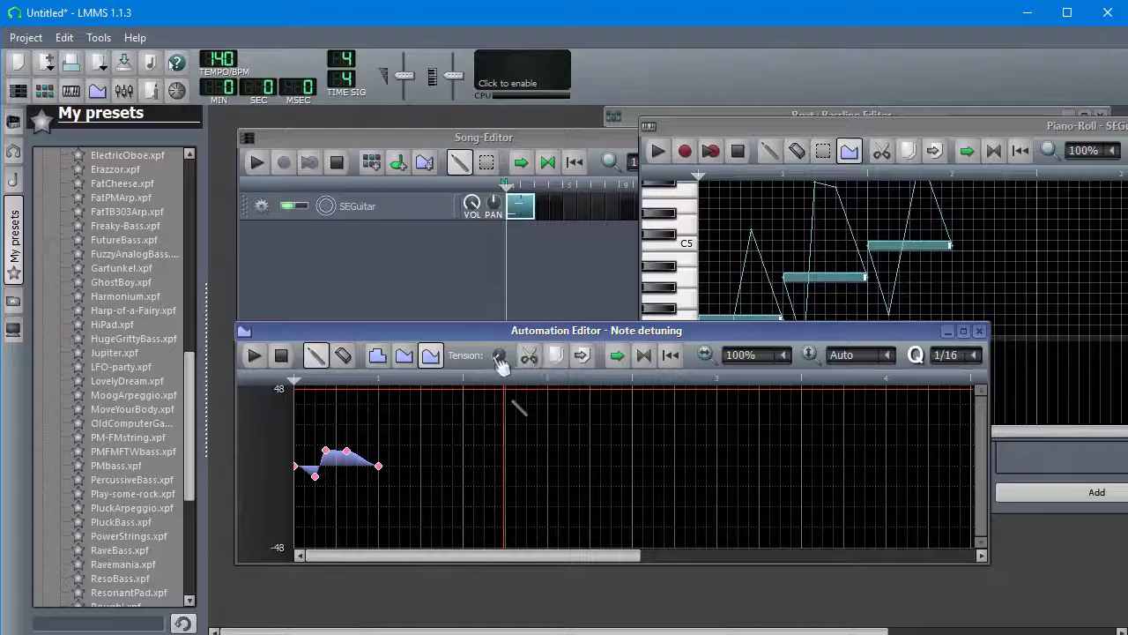
click(659, 152)
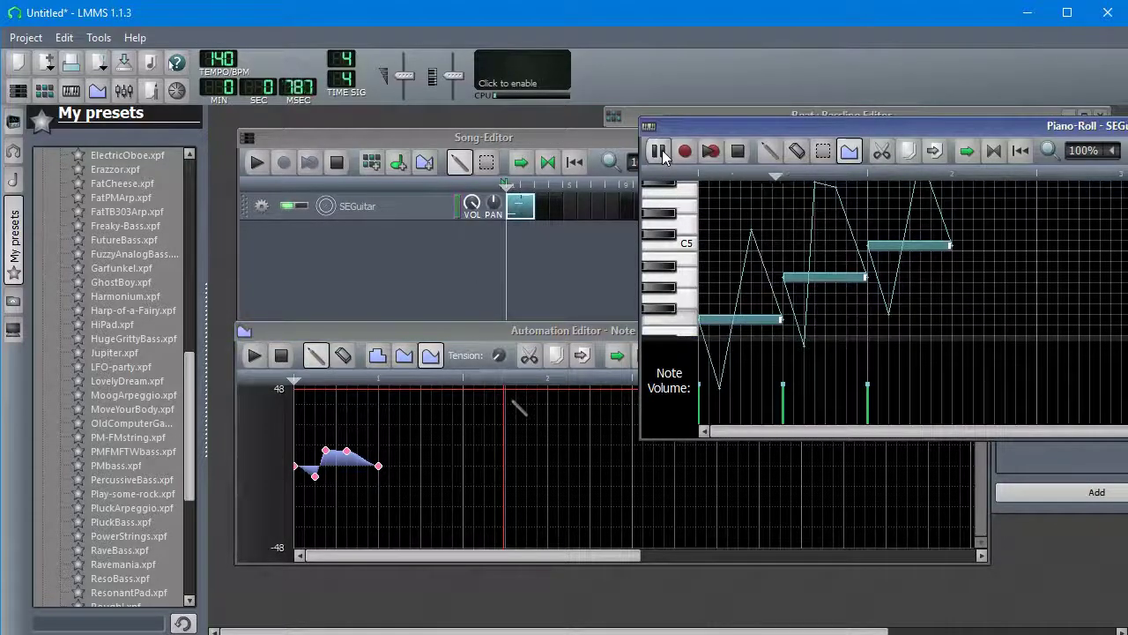
key(space)
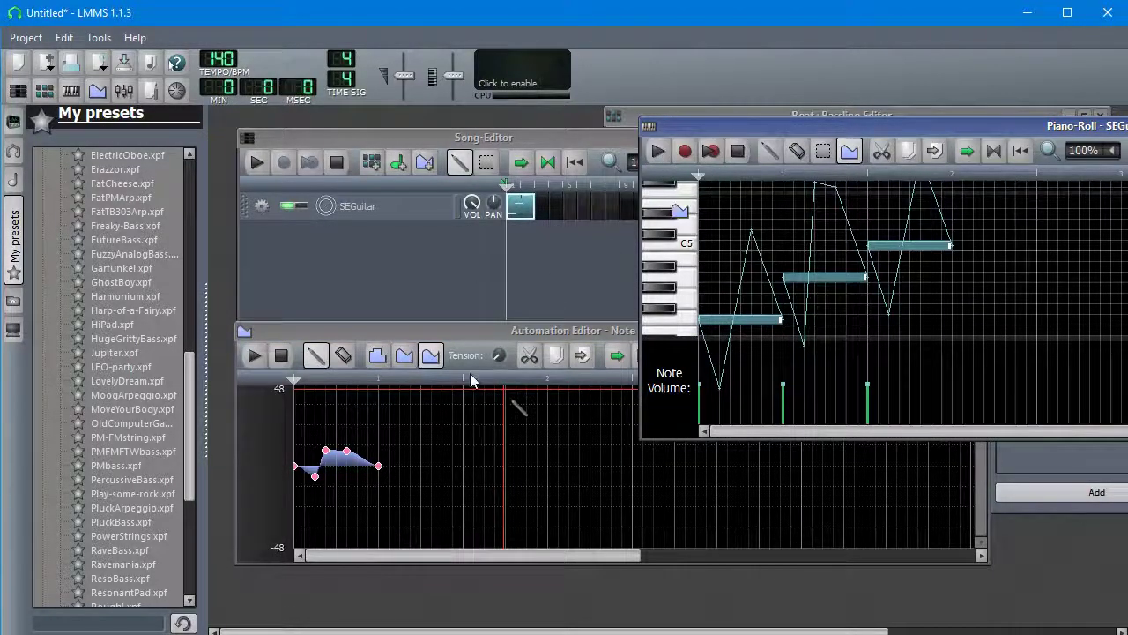
- Raise the detuning curve's tension to the maximum and play the pattern
click(520, 354)
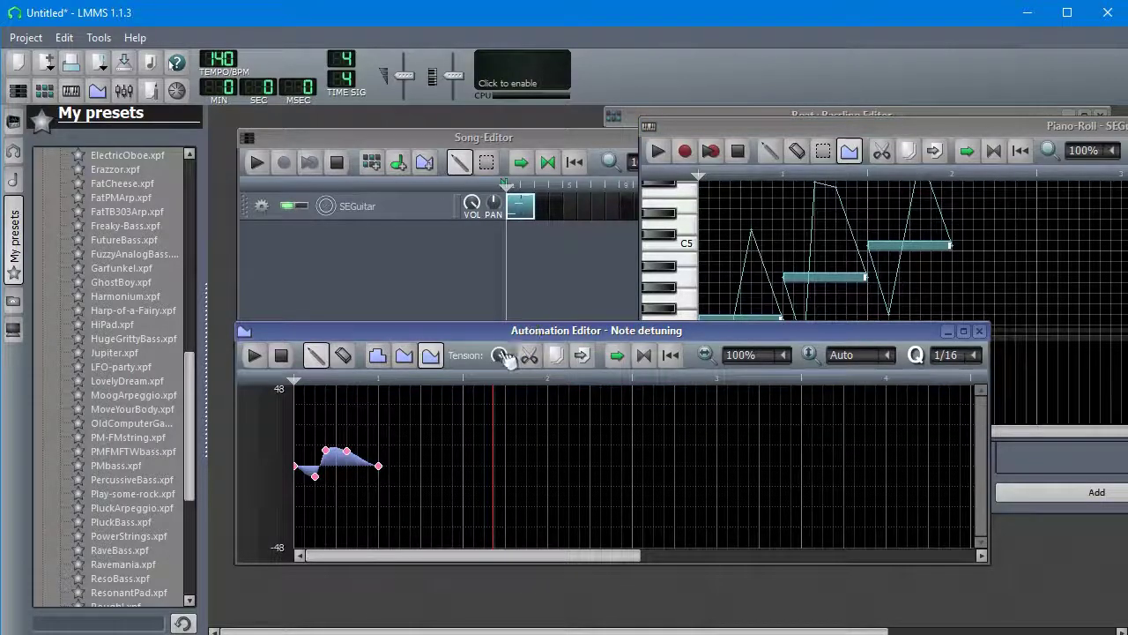
click(660, 151)
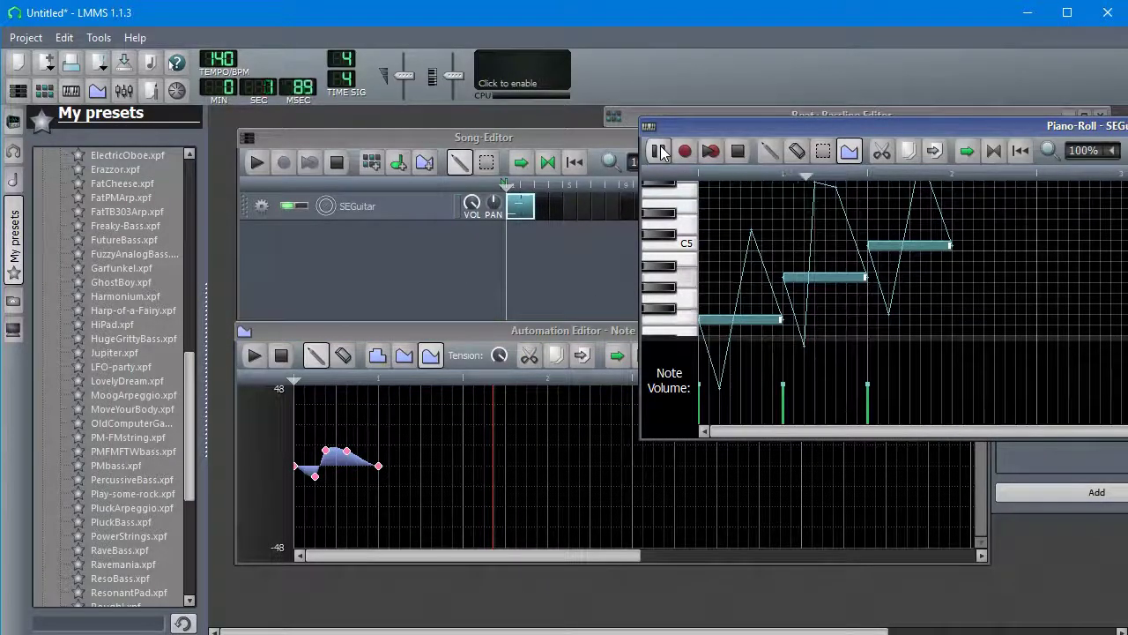
key(space)
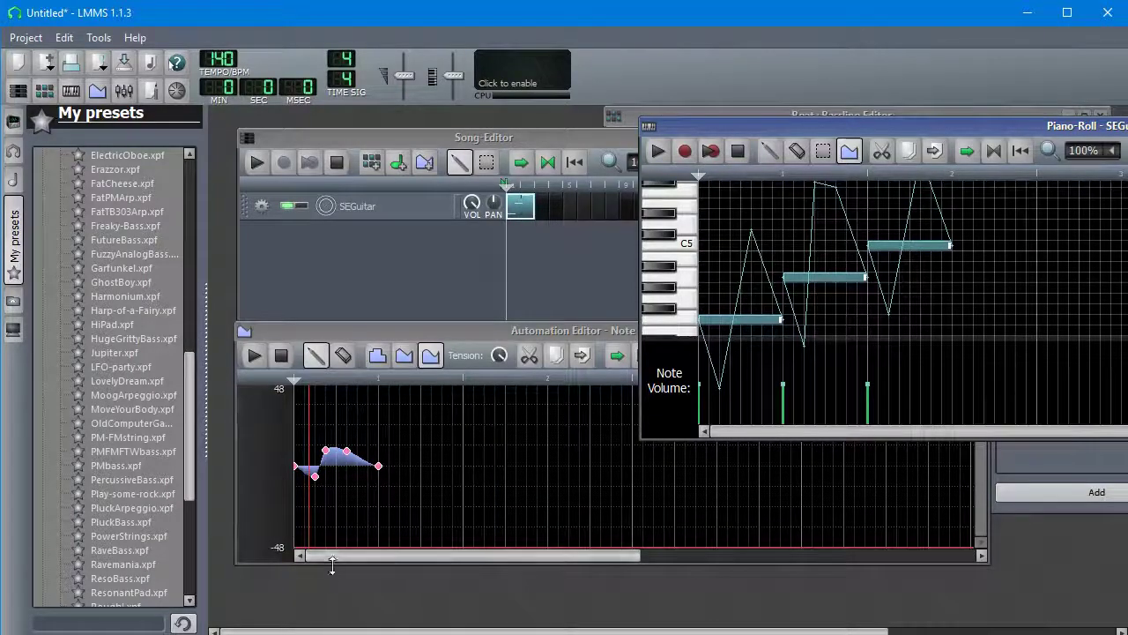
- Try discrete progression on the A4 note's detuning curve, and set the curve to linear progression
click(377, 355)
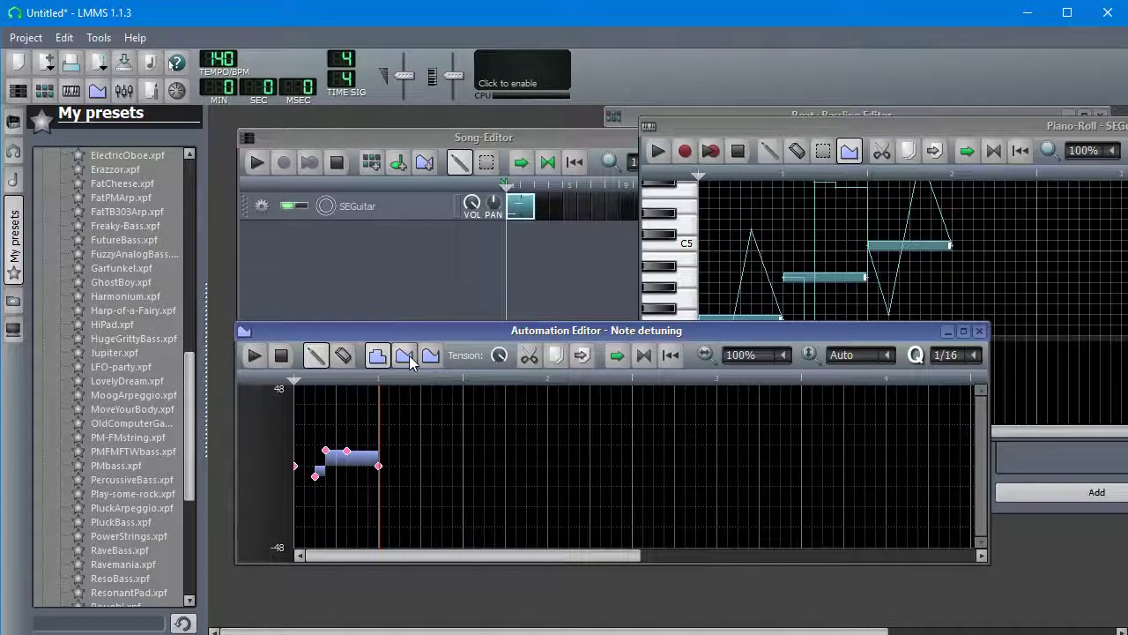
click(410, 361)
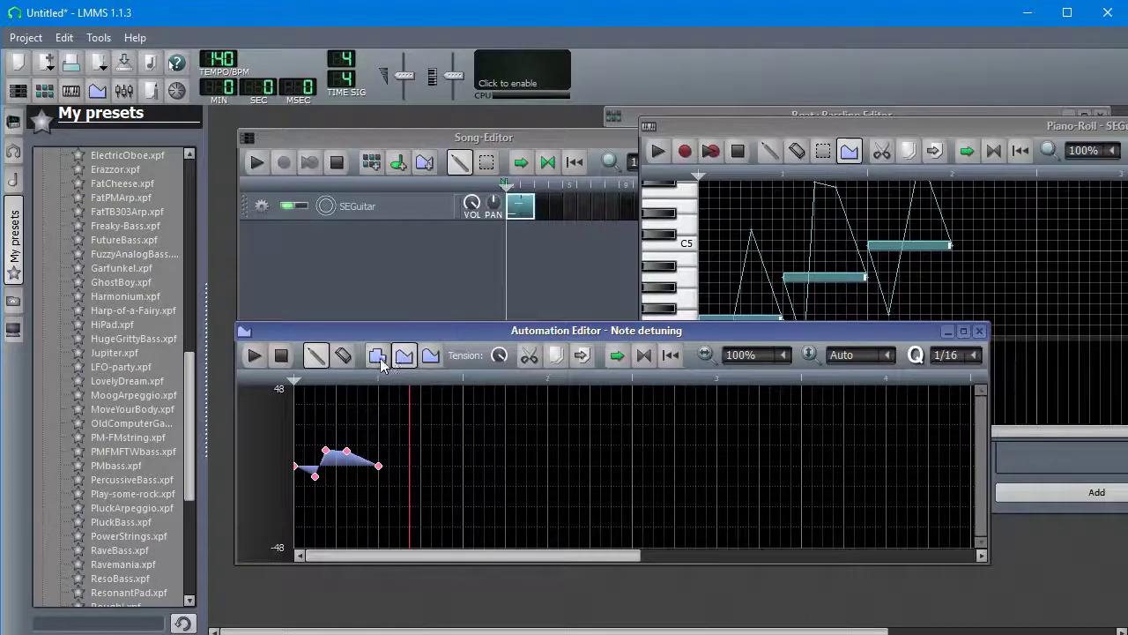
- Open the F4 note's detuning curve, reposition the Piano-Roll and Automation Editor to reduce their overlap, and keep the F4 curve open for editing
click(768, 131)
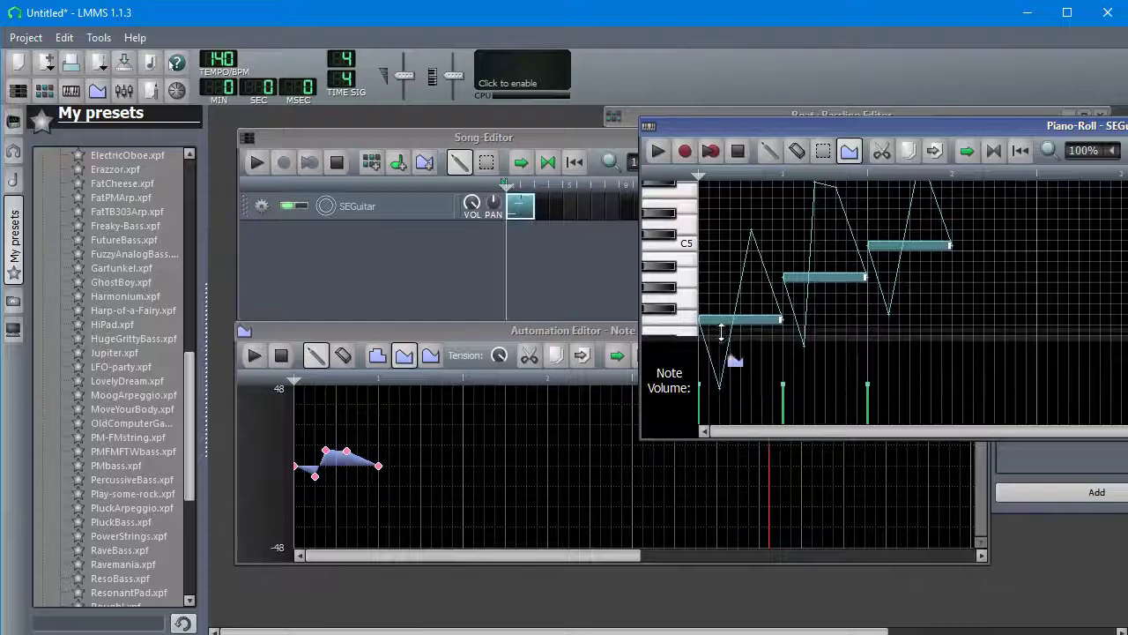
click(725, 320)
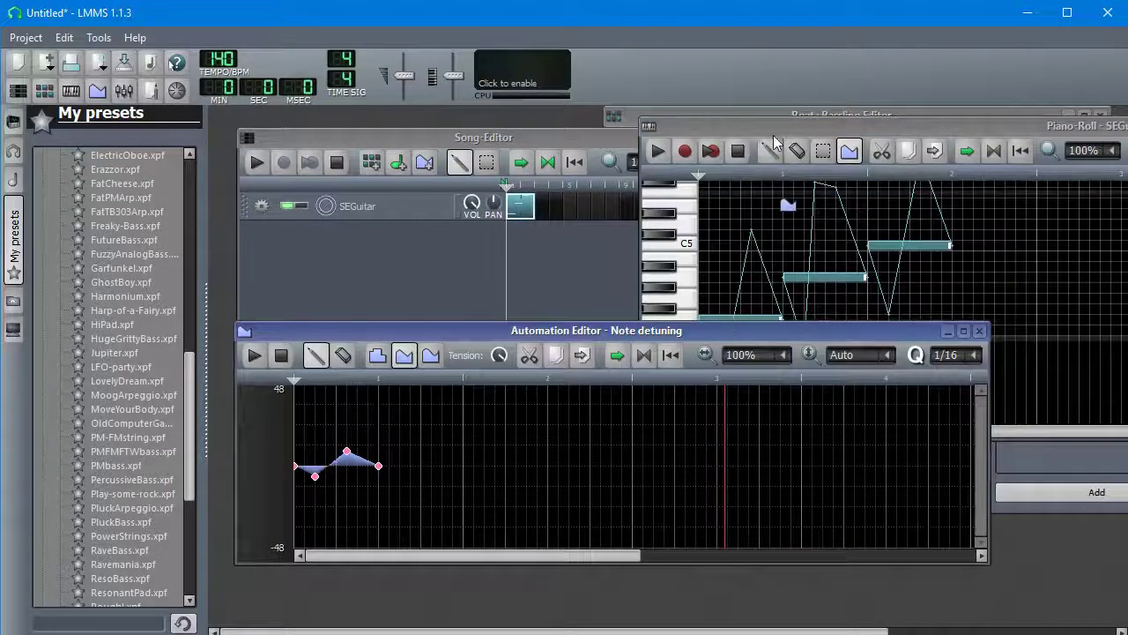
drag(776, 127, 774, 123)
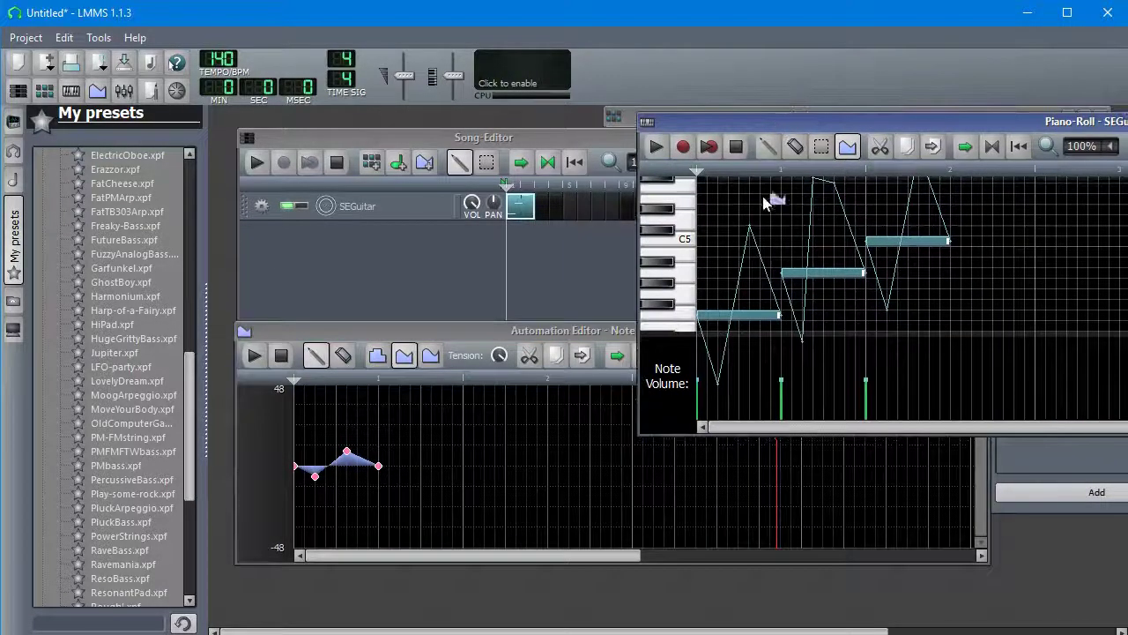
click(763, 313)
drag(768, 330, 766, 357)
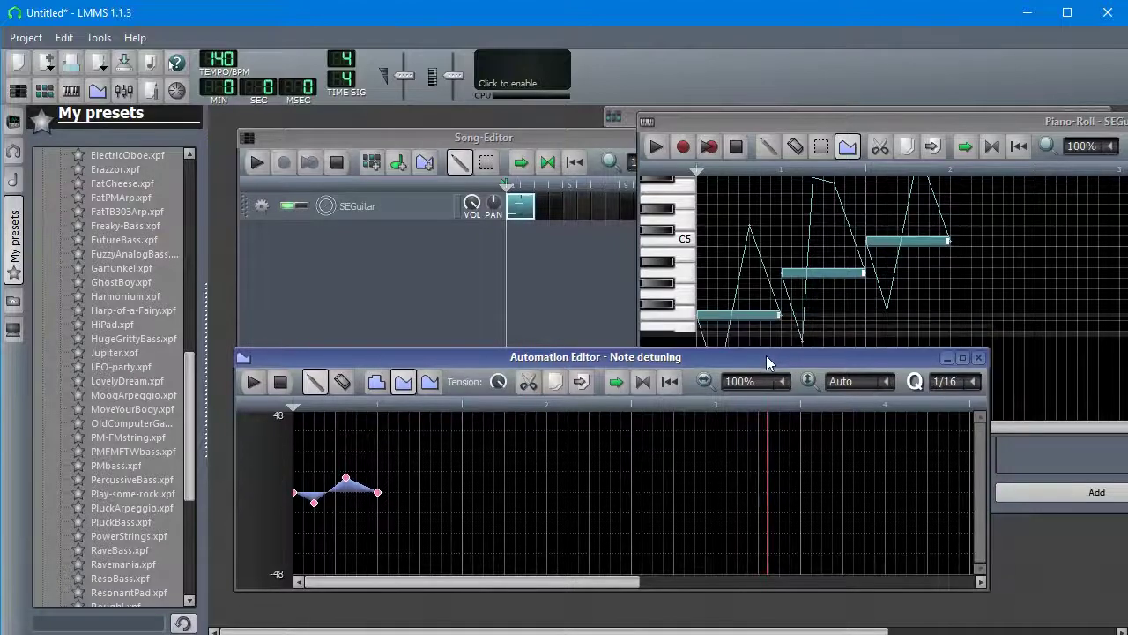
drag(849, 119, 793, 108)
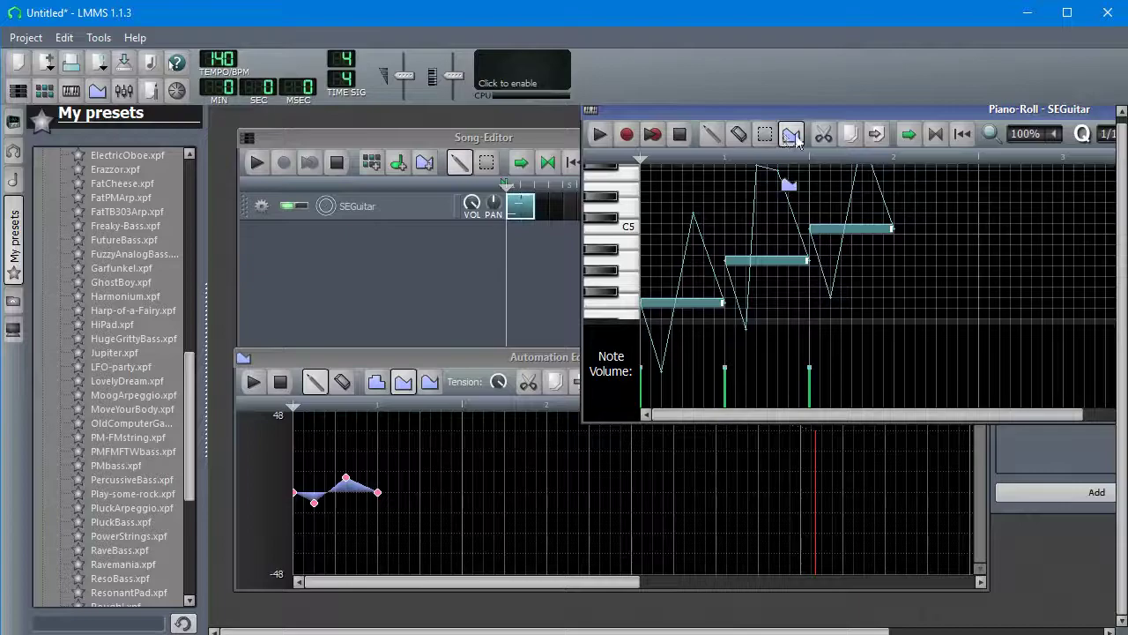
click(791, 136)
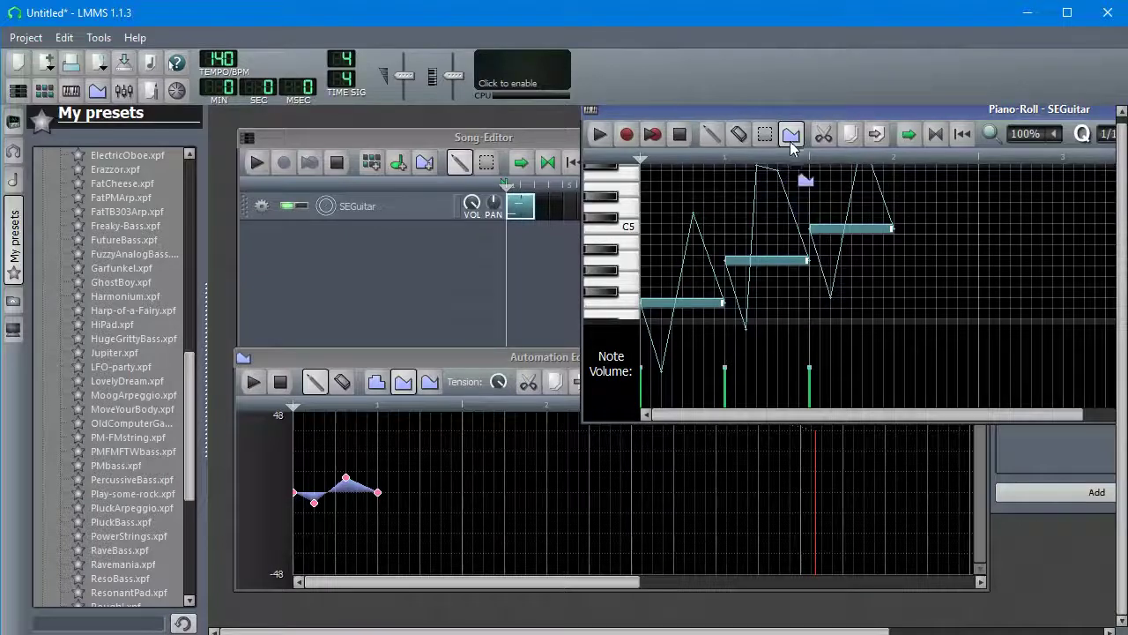
click(692, 302)
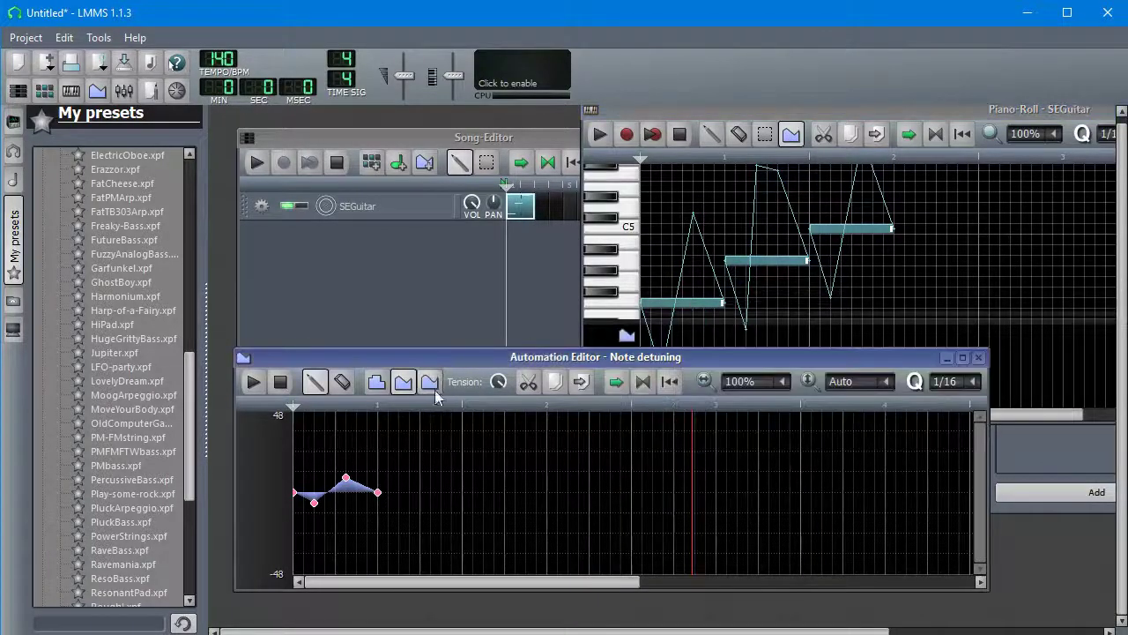
- Move the peak point of the F4 note's detuning curve well below its dip point, and try shifting the curve's end point earlier
mouse_move(326, 467)
mouse_down()
mouse_move(367, 448)
mouse_move(326, 439)
mouse_move(365, 456)
mouse_move(335, 448)
mouse_move(323, 517)
mouse_move(345, 524)
mouse_up()
right_click(332, 455)
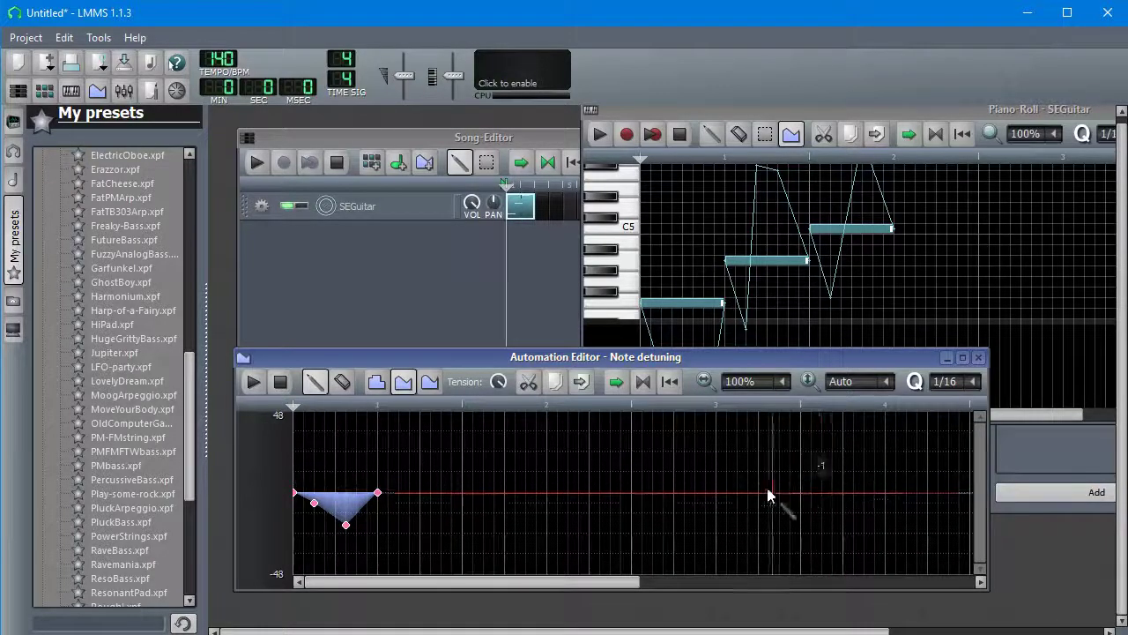
mouse_move(381, 494)
mouse_down()
mouse_move(440, 491)
mouse_move(361, 493)
mouse_up()
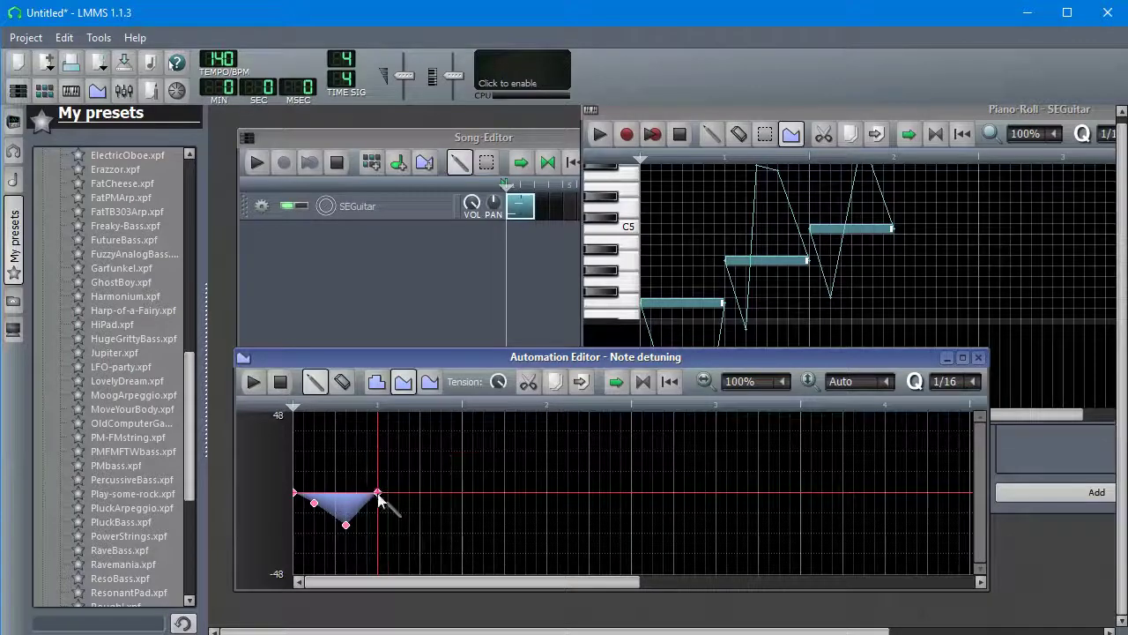
- Play the pattern to hear the F4 note's reshaped detuning curve, and stop playback
drag(676, 361, 676, 392)
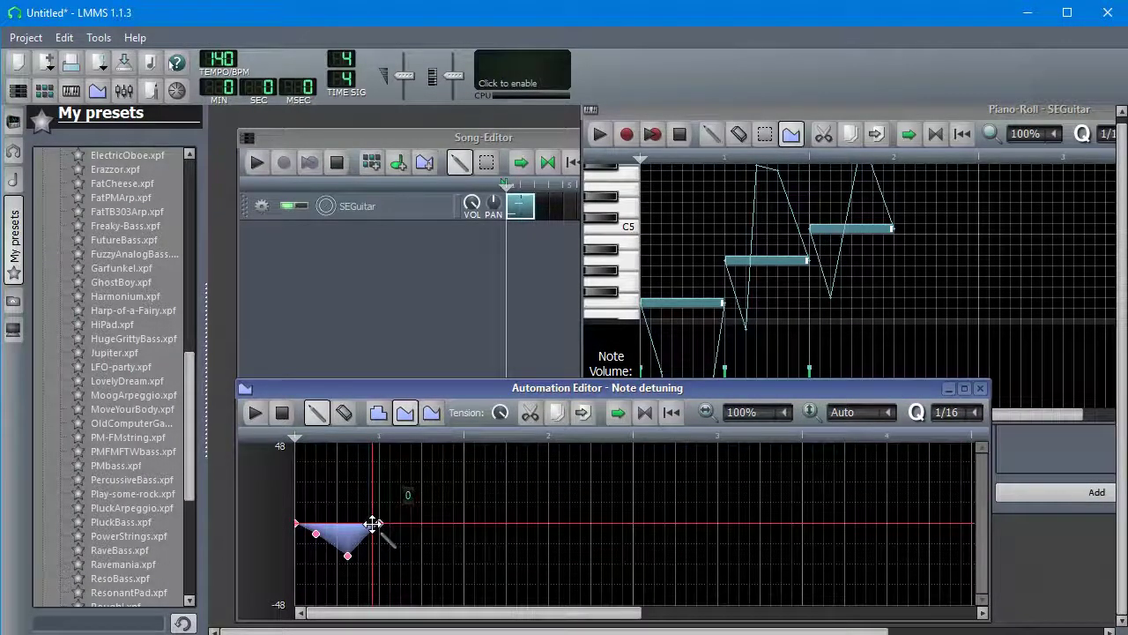
click(255, 413)
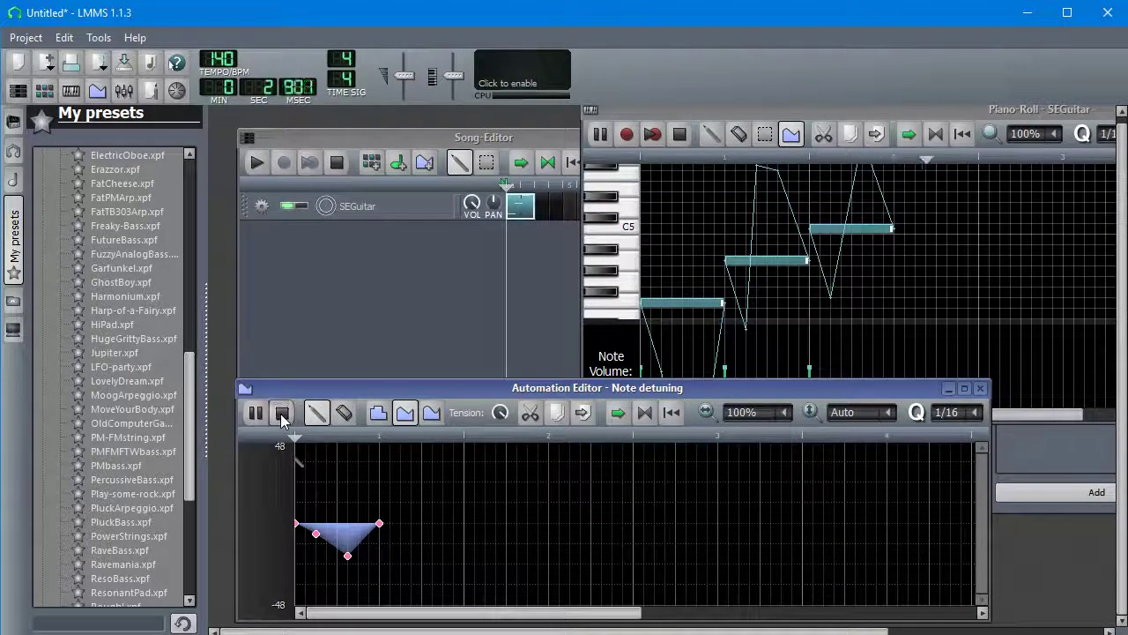
click(282, 413)
drag(633, 388, 647, 277)
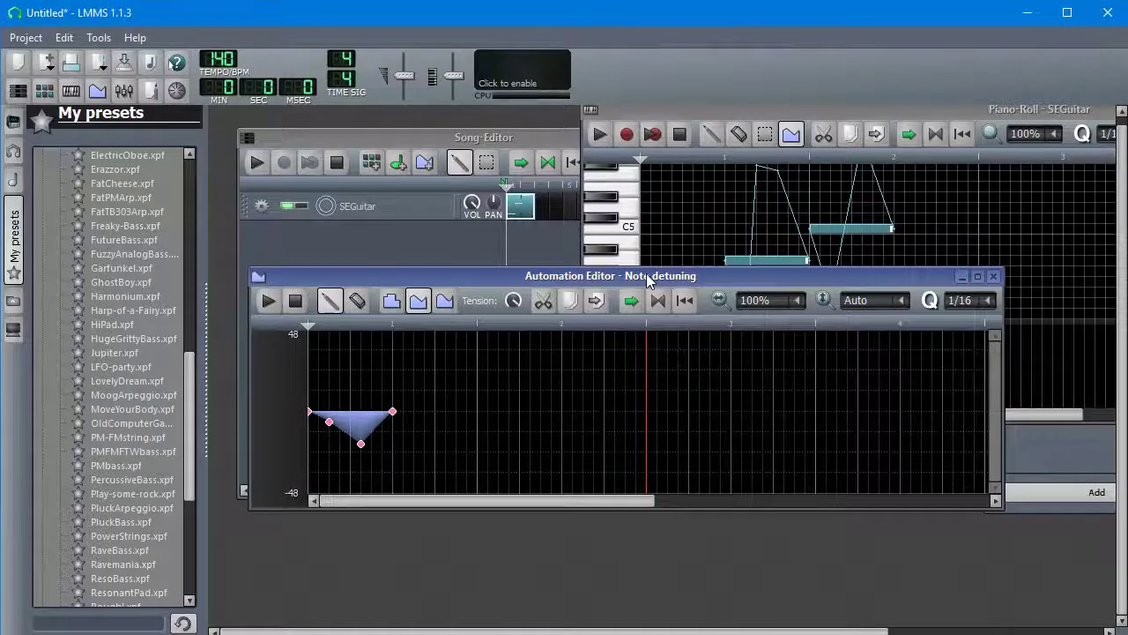